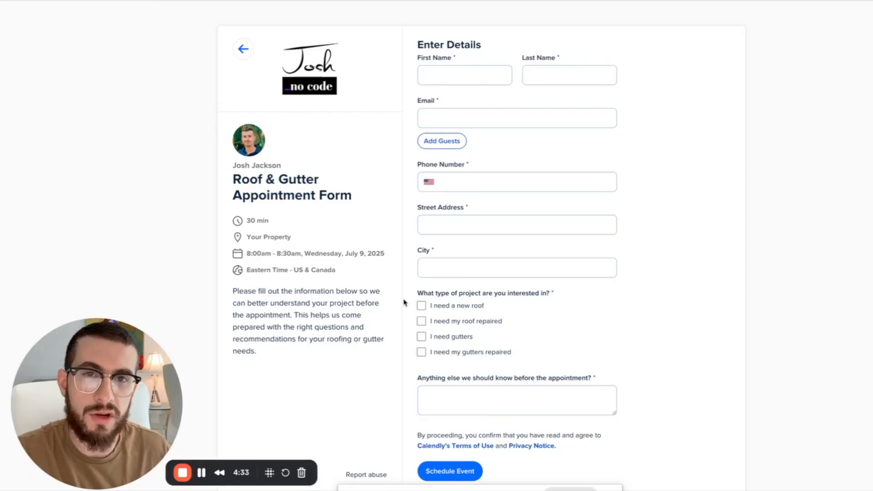
# - Tick new roof, roof repair, gutters and gutter repair, then click into the comments box
pyautogui.click(421, 306)
pyautogui.click(421, 321)
pyautogui.click(421, 337)
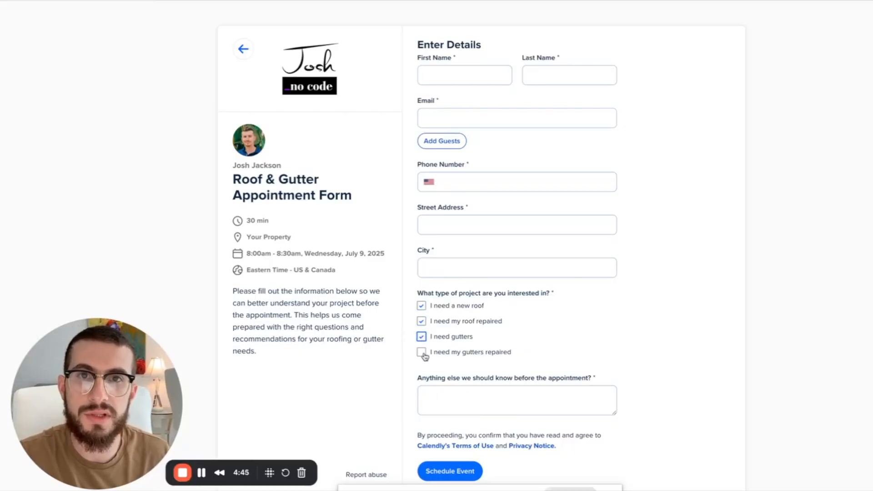
pyautogui.click(421, 352)
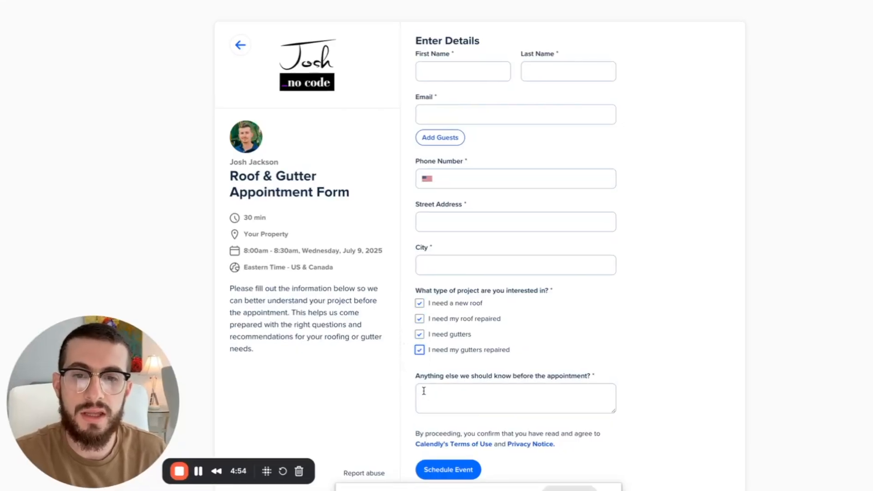
pyautogui.click(433, 401)
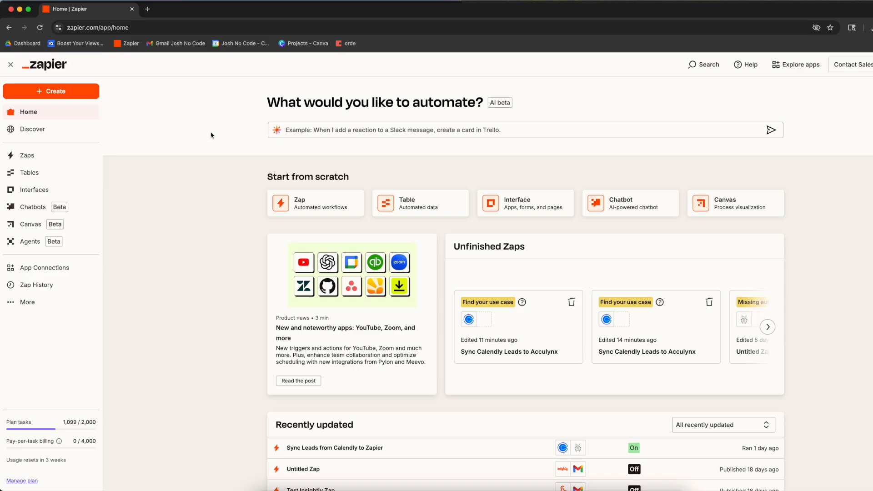
# - Create a new Zap and search 'calendl' to choose Calendly as the trigger app
pyautogui.click(82, 91)
pyautogui.click(75, 119)
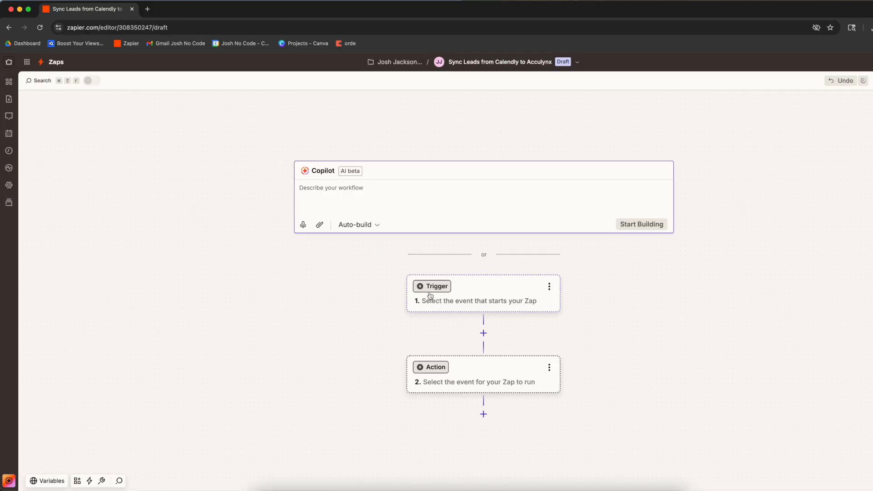
pyautogui.click(429, 296)
pyautogui.write('calendl')
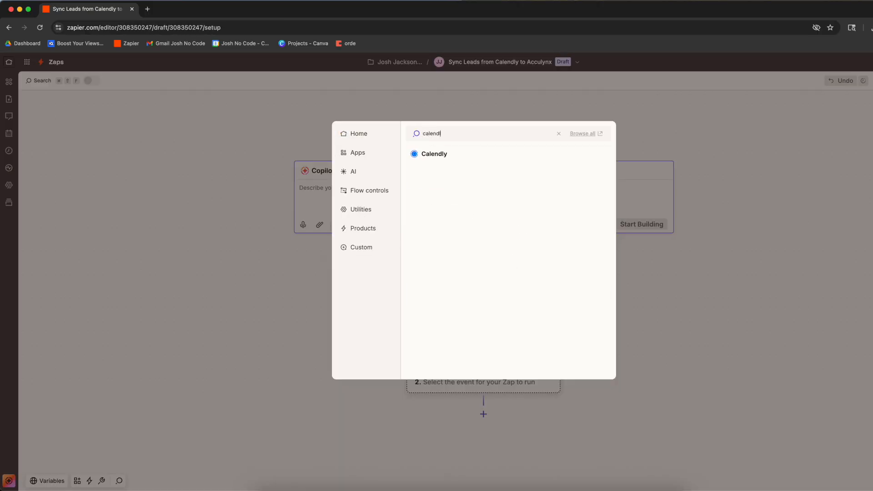
pyautogui.click(445, 153)
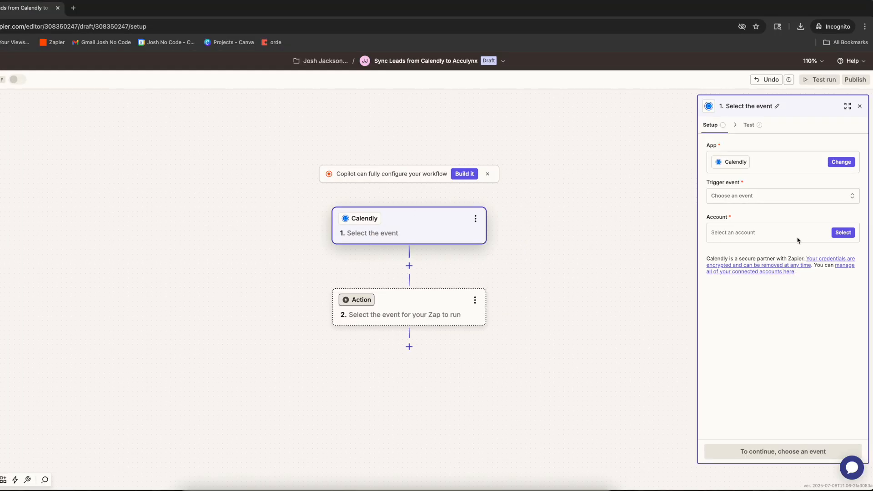
# - Connect a new Calendly account through Google sign-in, select it, and test the connection
pyautogui.click(839, 233)
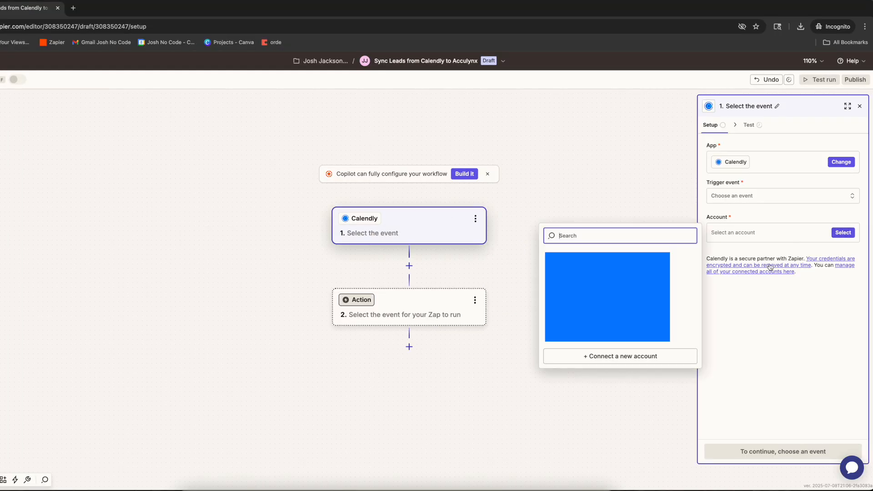
pyautogui.click(682, 357)
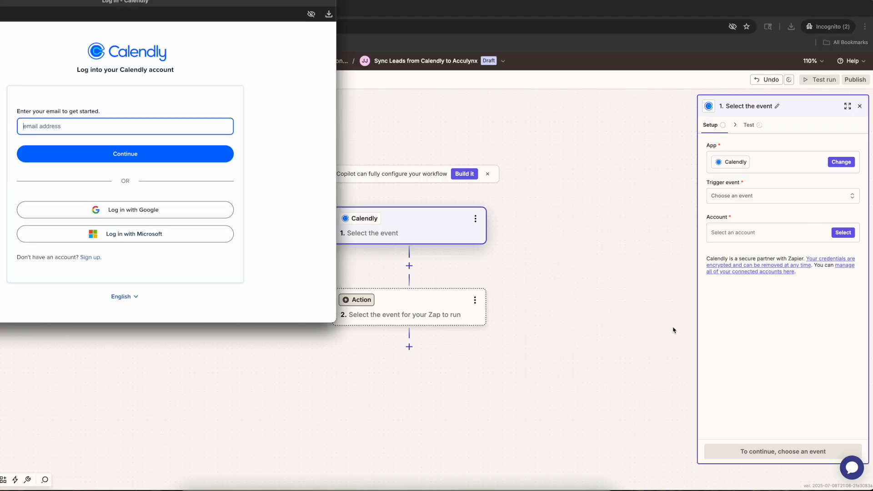
pyautogui.moveTo(233, 1); pyautogui.dragTo(483, 71)
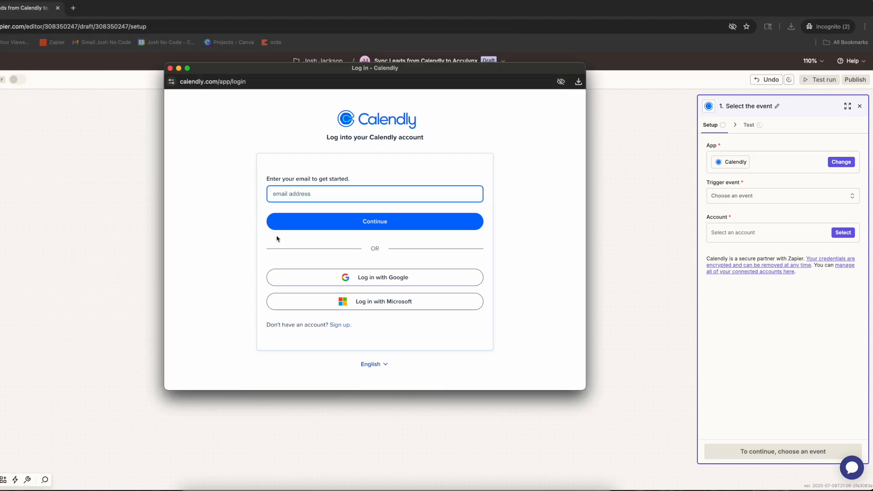
pyautogui.click(384, 281)
pyautogui.click(411, 205)
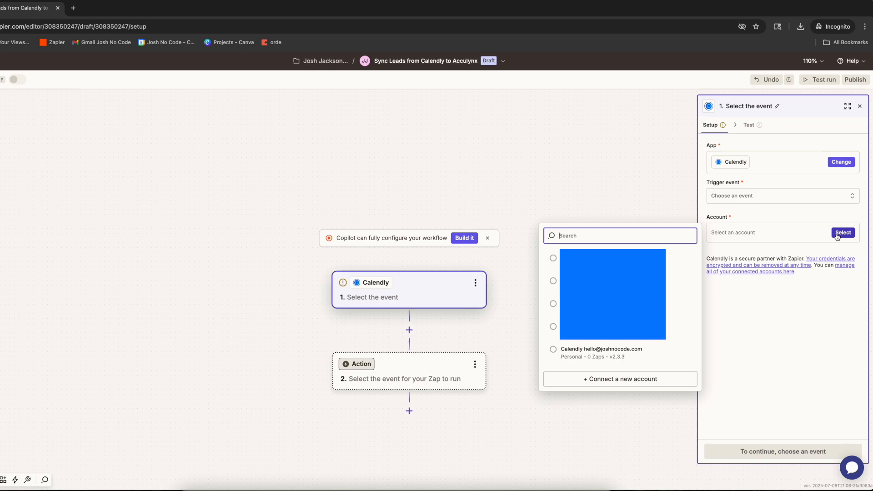
pyautogui.click(653, 350)
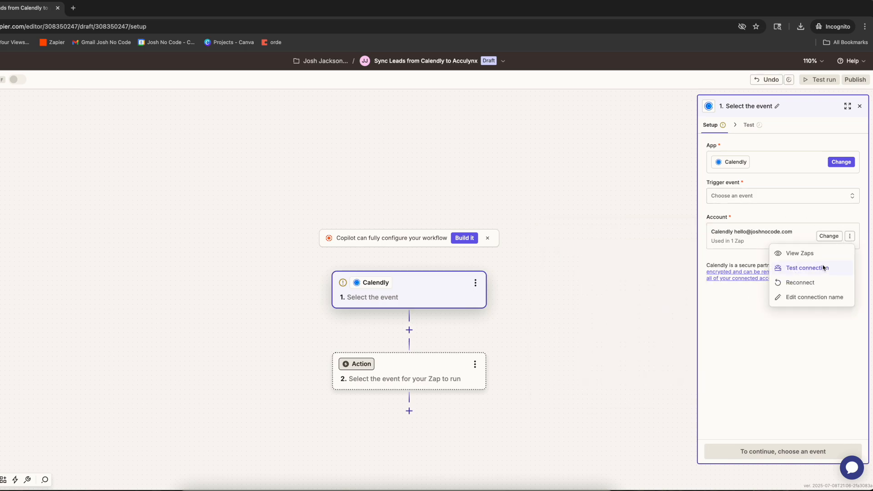
pyautogui.click(823, 266)
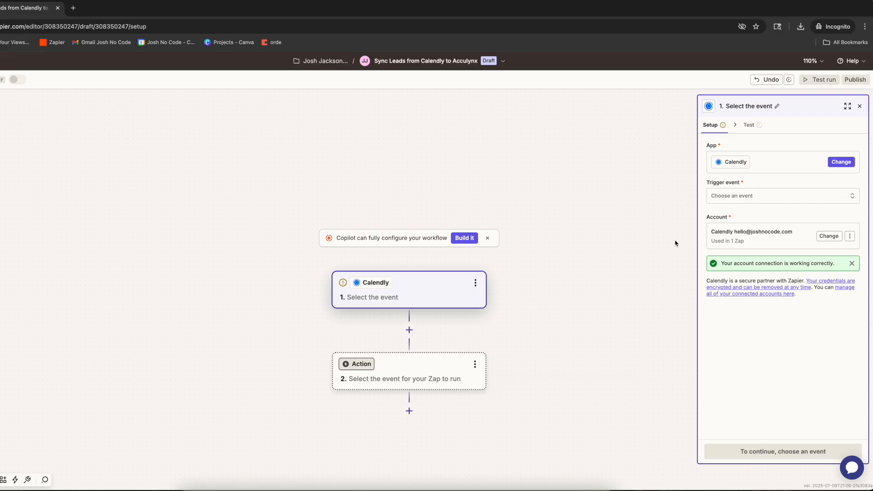
# - Set trigger event Invitee Created and event type Roof & Gutter Appointment Form, then continue
pyautogui.click(735, 196)
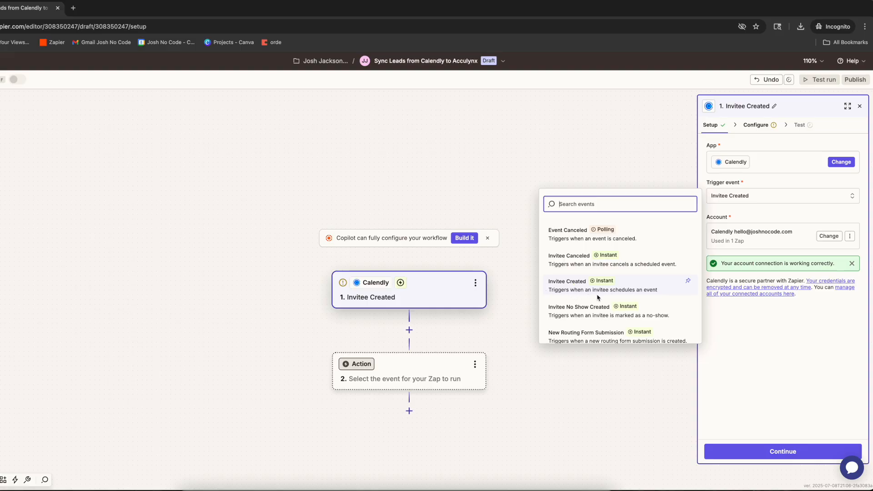
pyautogui.click(653, 293)
pyautogui.click(775, 448)
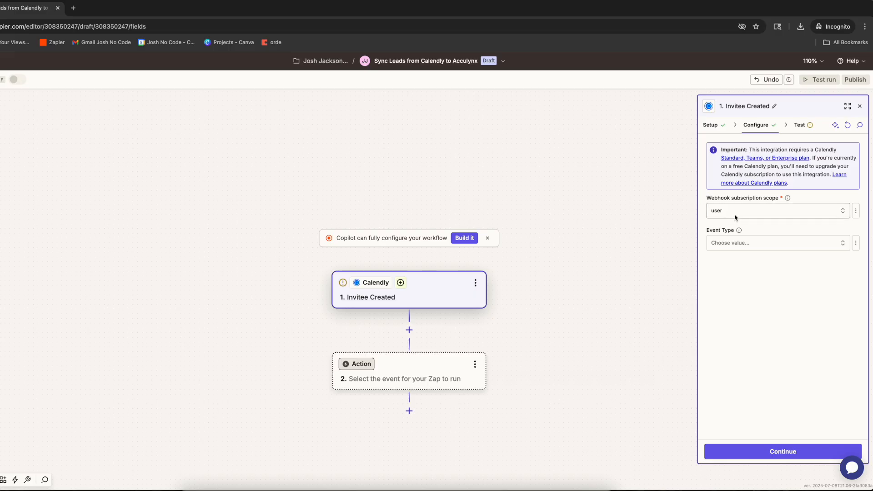
pyautogui.click(727, 244)
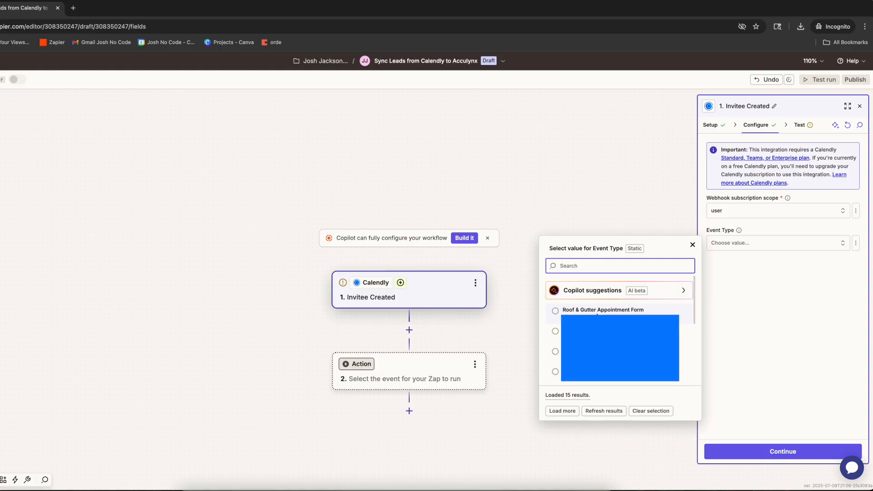
pyautogui.click(663, 311)
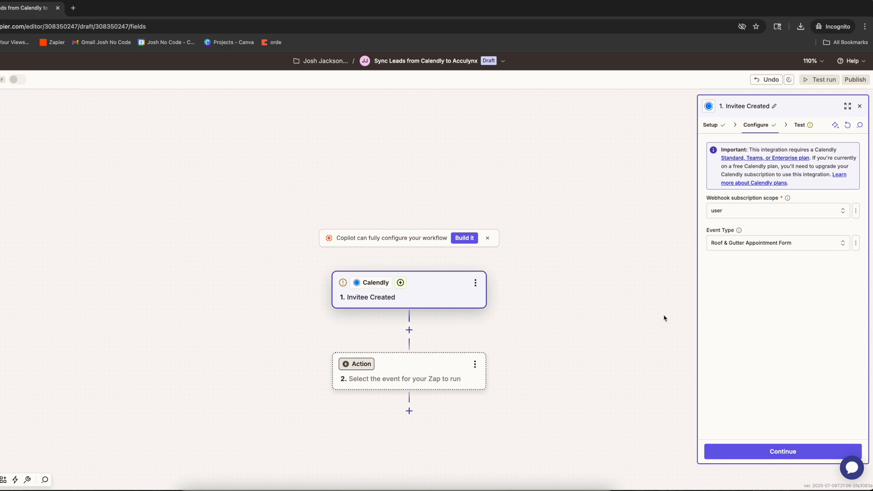
pyautogui.click(767, 454)
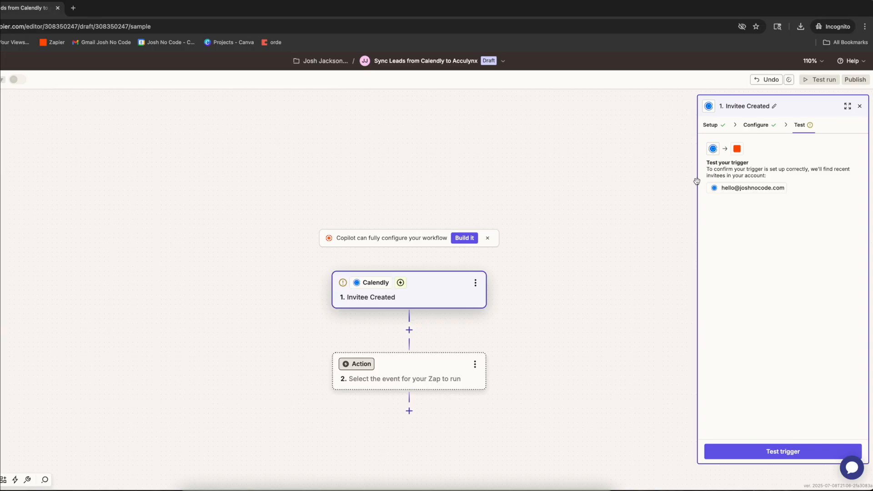
# - Run the trigger test and scroll through the Invitee A booking's fields and answers
pyautogui.click(783, 450)
pyautogui.moveTo(780, 217)
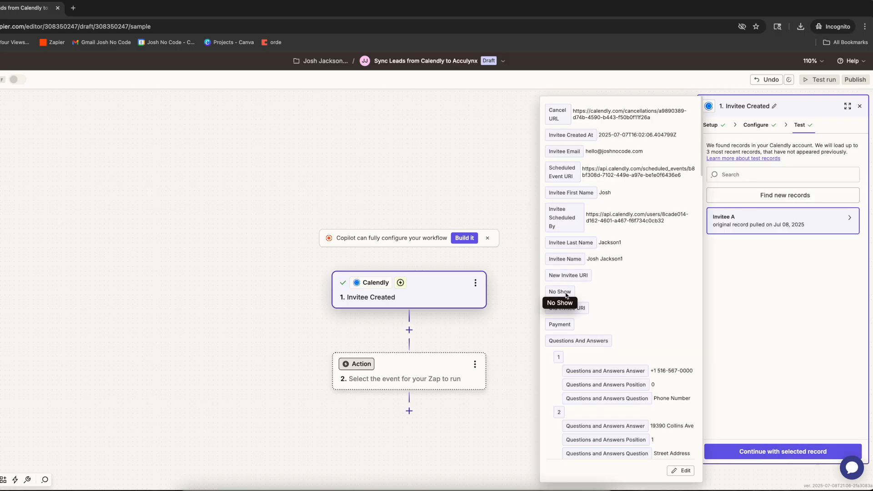
pyautogui.scroll(-2, 586, 345)
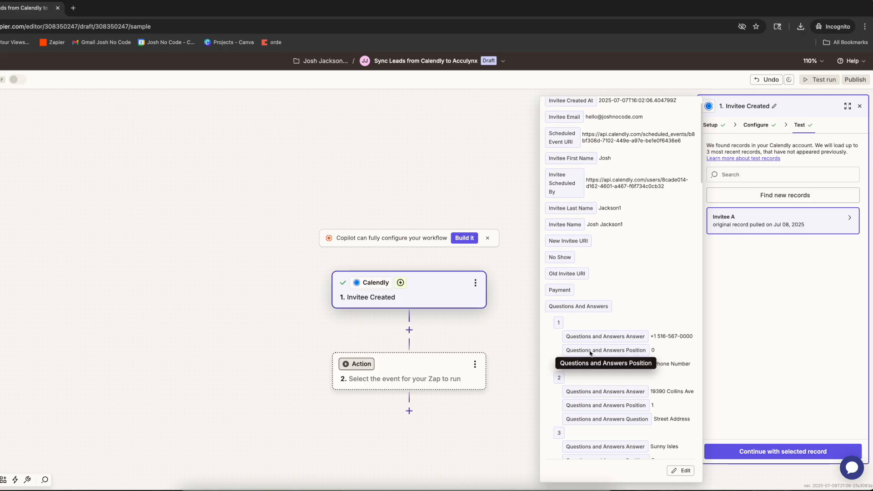
pyautogui.scroll(2, 590, 354)
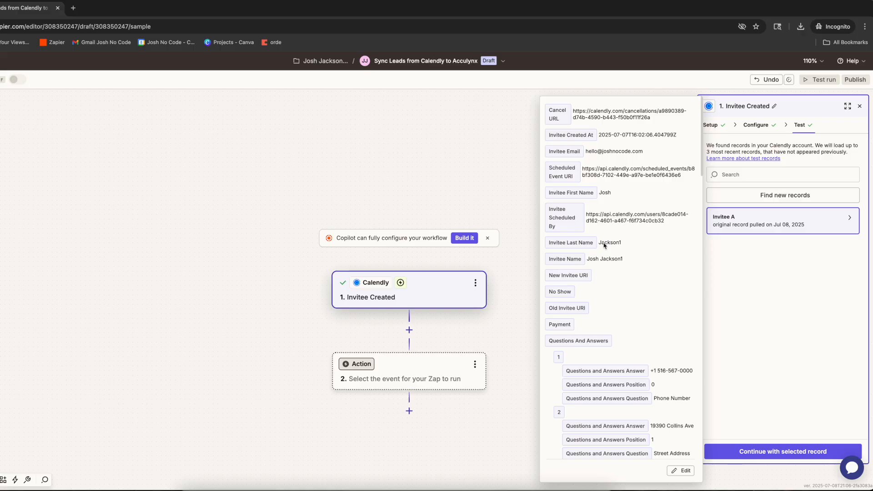
pyautogui.scroll(-5, 607, 268)
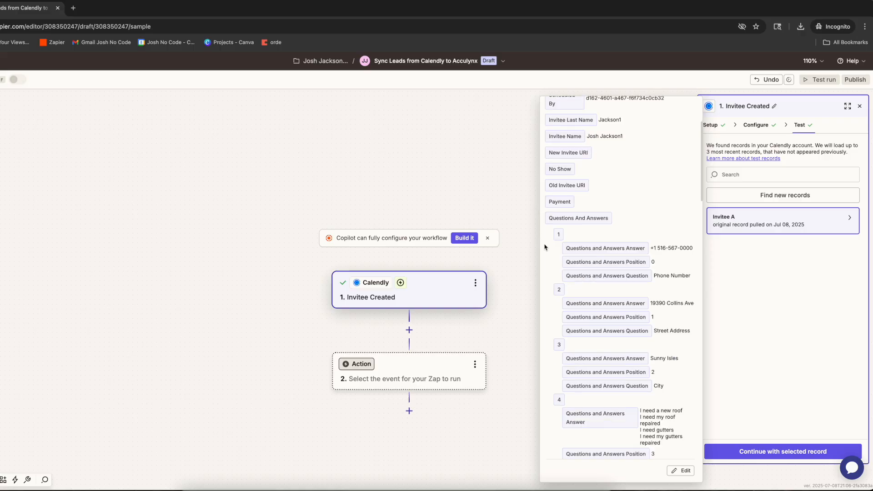
pyautogui.scroll(-2, 544, 247)
pyautogui.scroll(-4, 544, 249)
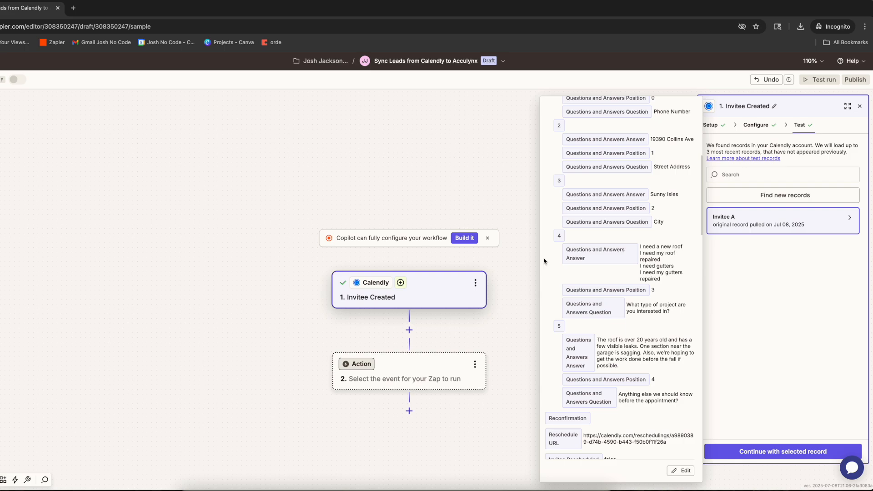
pyautogui.scroll(-6, 548, 272)
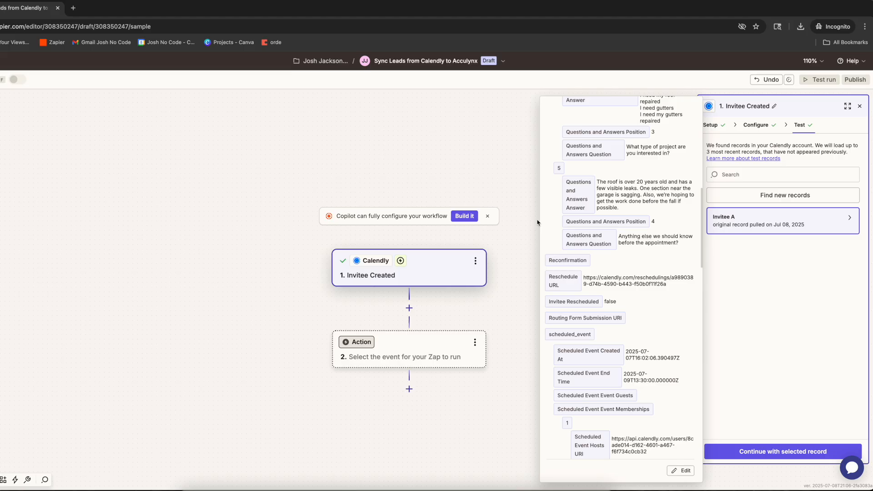
pyautogui.scroll(15, 624, 214)
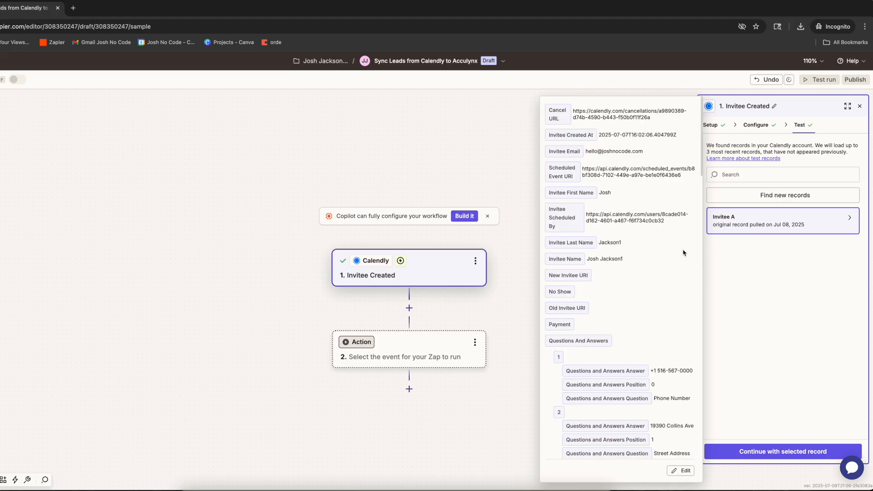
# - Add a second Zap step with AccuLynx, searched as 'acculnx', as its app
pyautogui.click(764, 450)
pyautogui.write('acculnx')
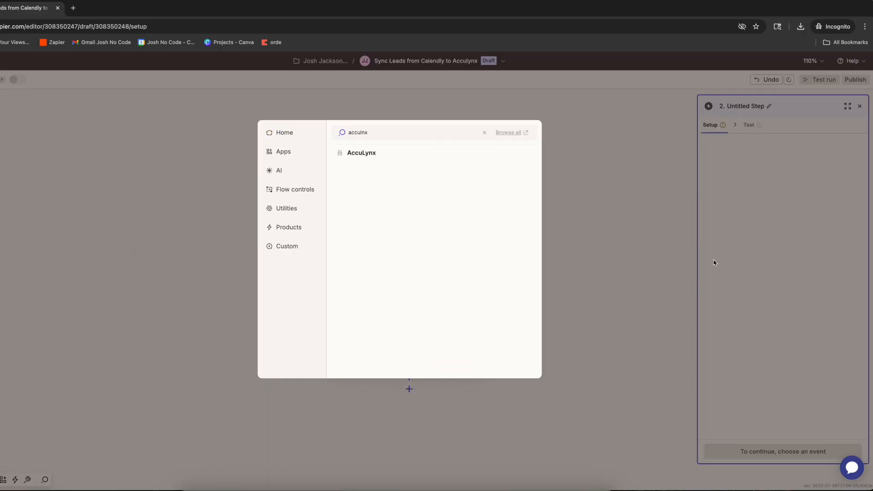
pyautogui.click(392, 152)
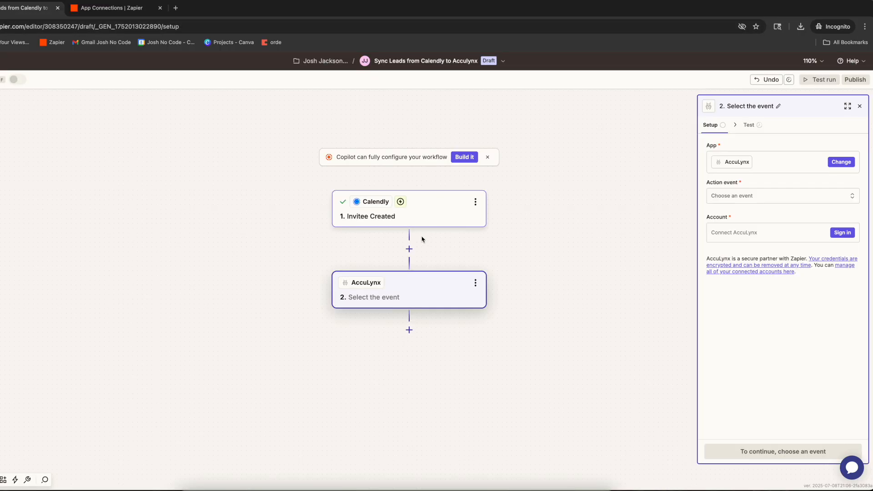
# - Start signing in an AccuLynx account and focus the connection popup's API Key field
pyautogui.click(841, 233)
pyautogui.moveTo(244, 1); pyautogui.dragTo(486, 55)
pyautogui.click(296, 207)
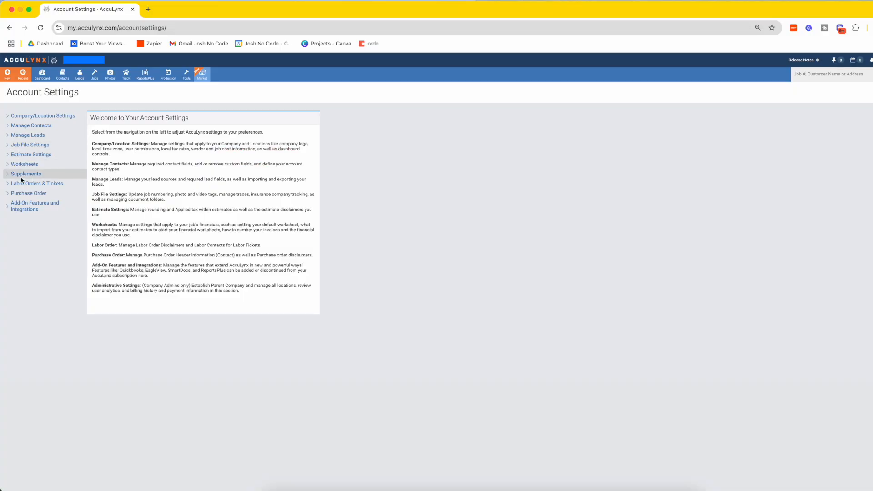
# - Go through AccuLynx Add-On Features and Integrations to the active API keys in AppConnections
pyautogui.click(7, 208)
pyautogui.click(22, 230)
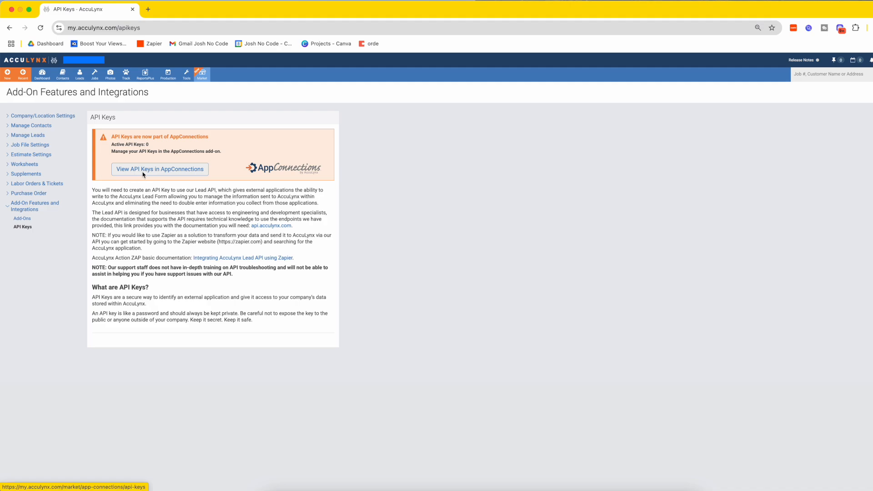
pyautogui.click(163, 169)
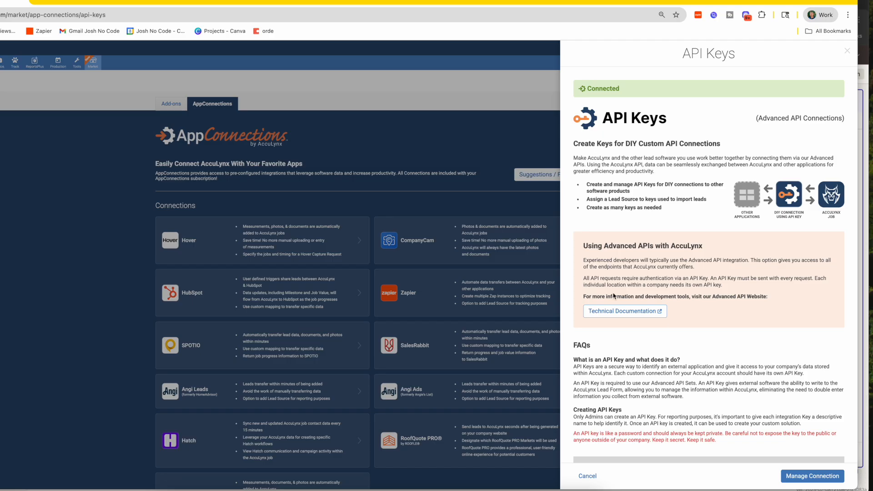
pyautogui.scroll(-3, 856, 447)
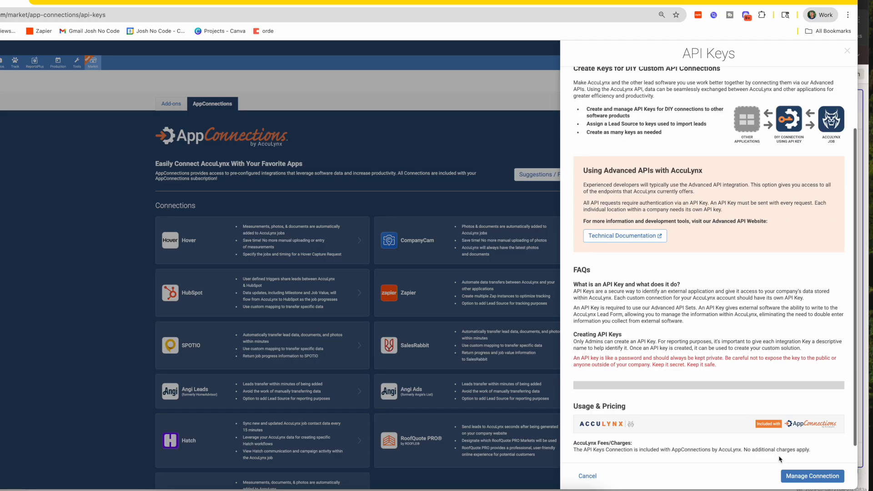
pyautogui.click(808, 477)
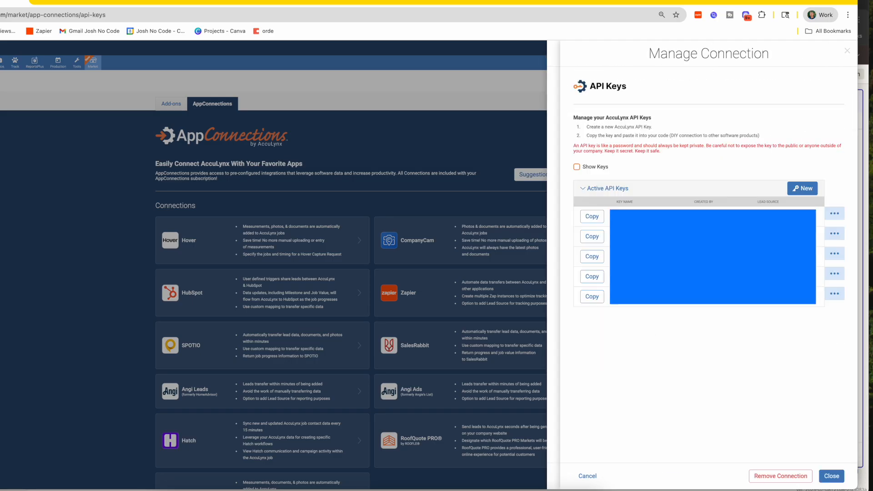
# - Create a new API key named 'JNC Zapier' with lead source Web to Lead Form
pyautogui.click(798, 189)
pyautogui.click(655, 155)
pyautogui.write('JN')
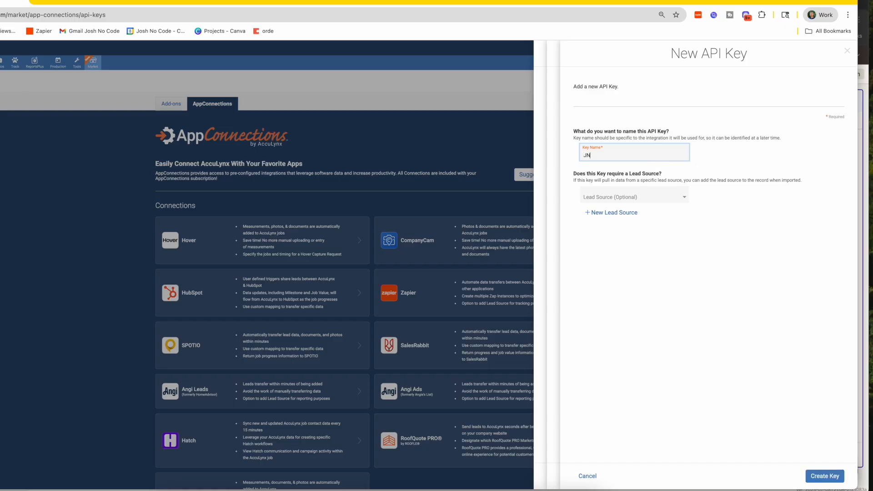
pyautogui.write('C Zapier')
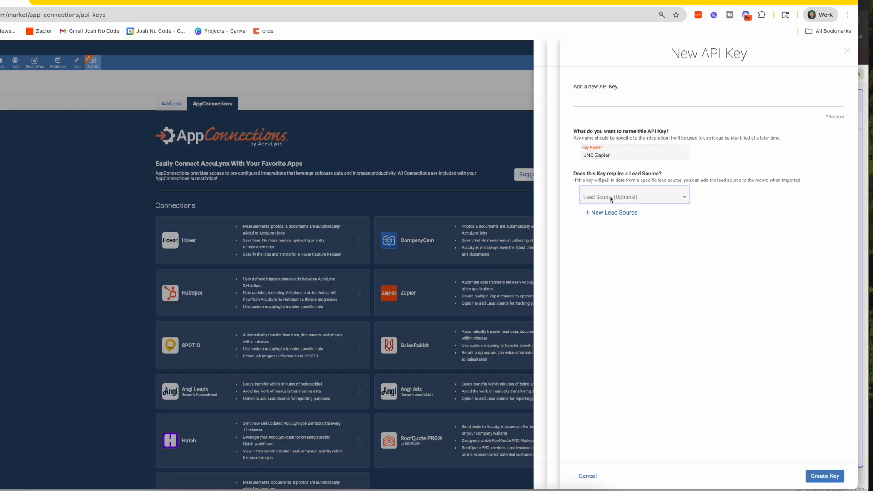
pyautogui.click(611, 198)
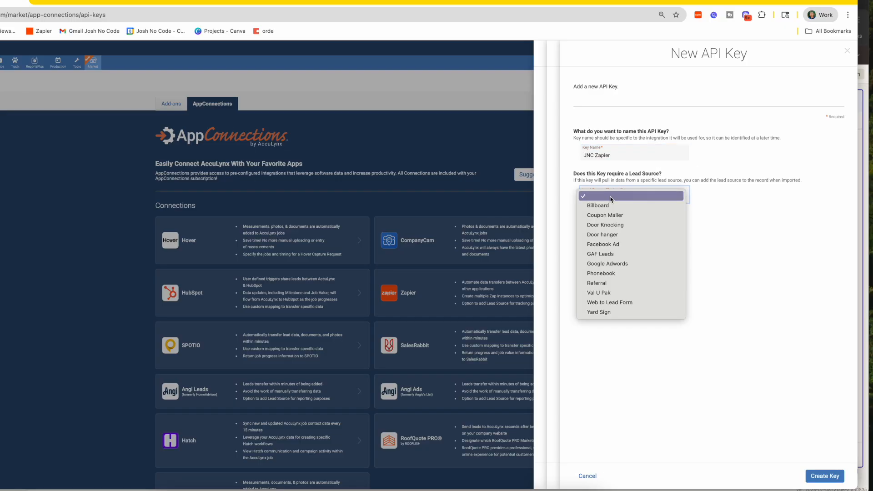
pyautogui.click(631, 302)
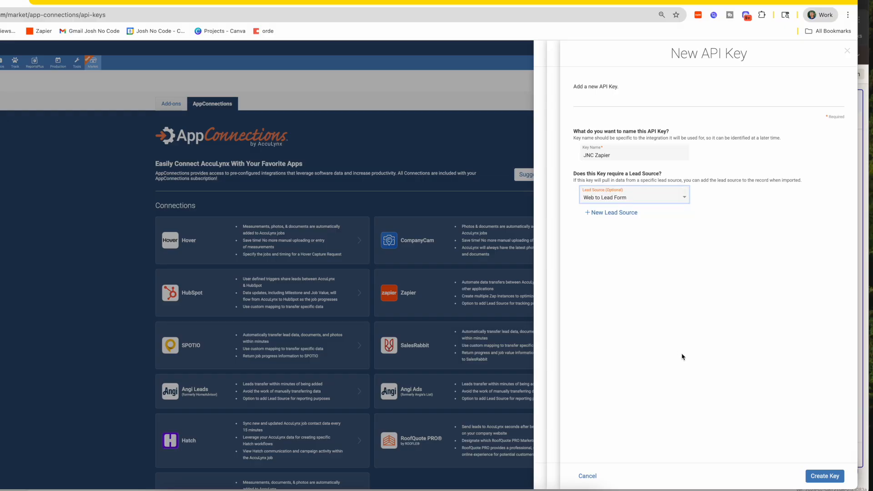
pyautogui.click(824, 476)
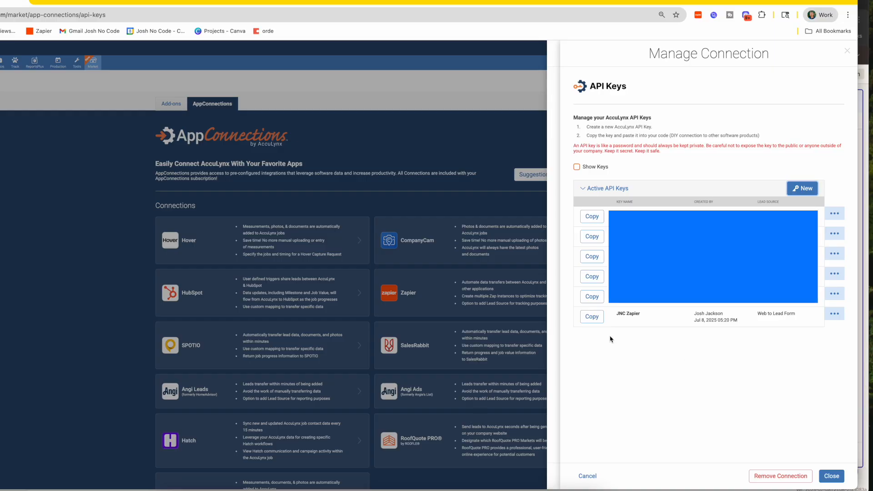
# - Paste the copied JNC Zapier key into Zapier, confirm, and test the AccuLynx connection
pyautogui.click(595, 318)
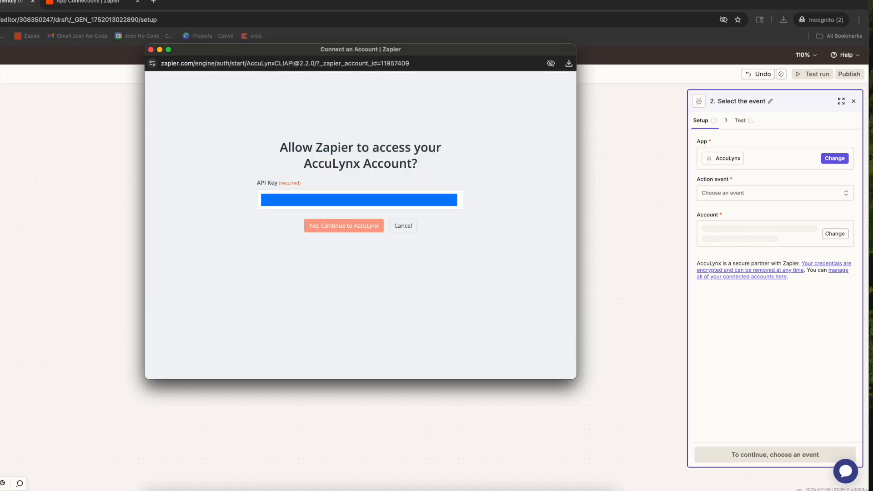
pyautogui.click(325, 207)
pyautogui.press('super+v')
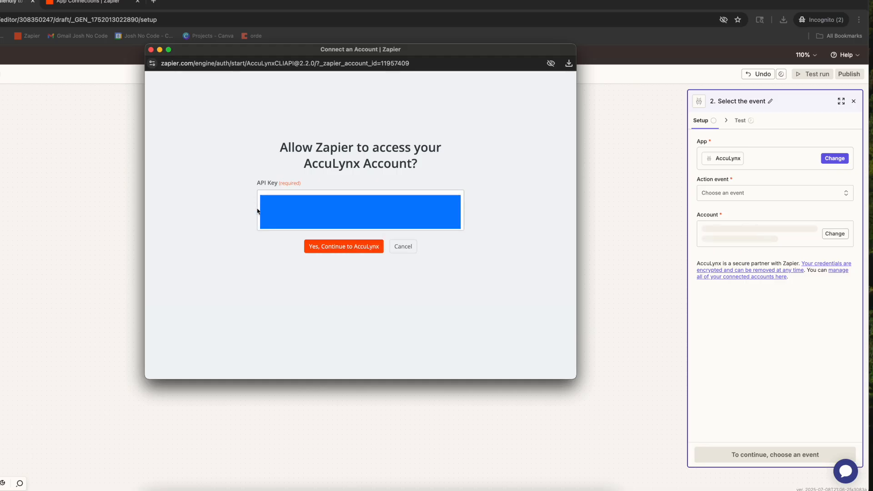
pyautogui.click(321, 251)
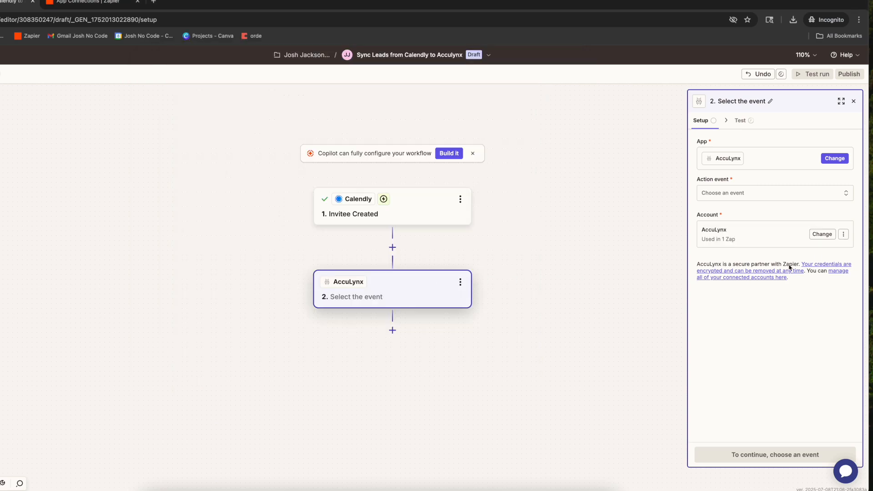
pyautogui.click(844, 235)
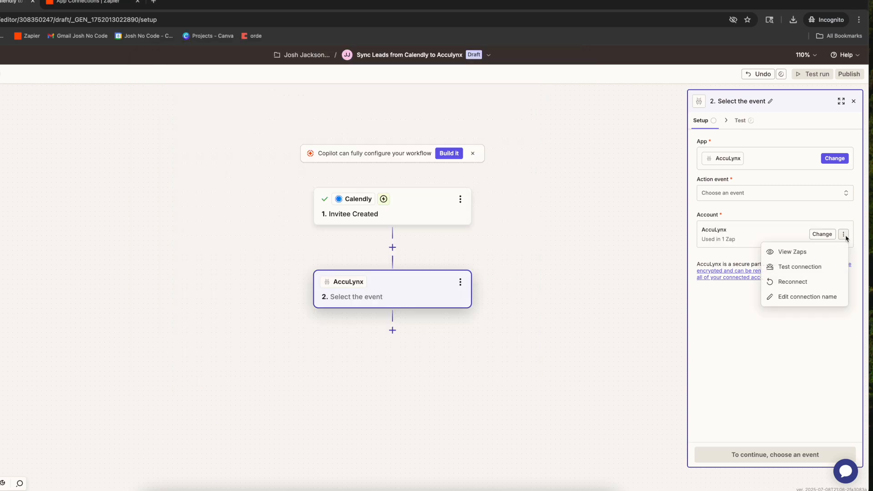
pyautogui.click(777, 271)
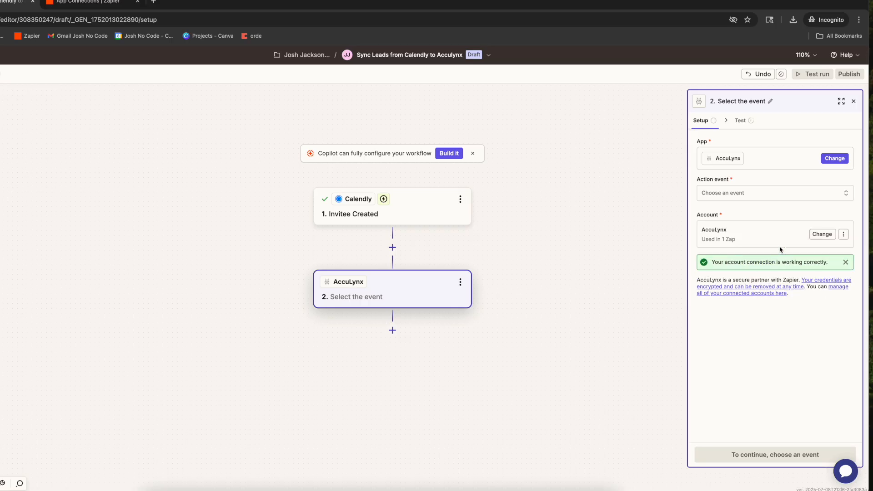
pyautogui.click(735, 196)
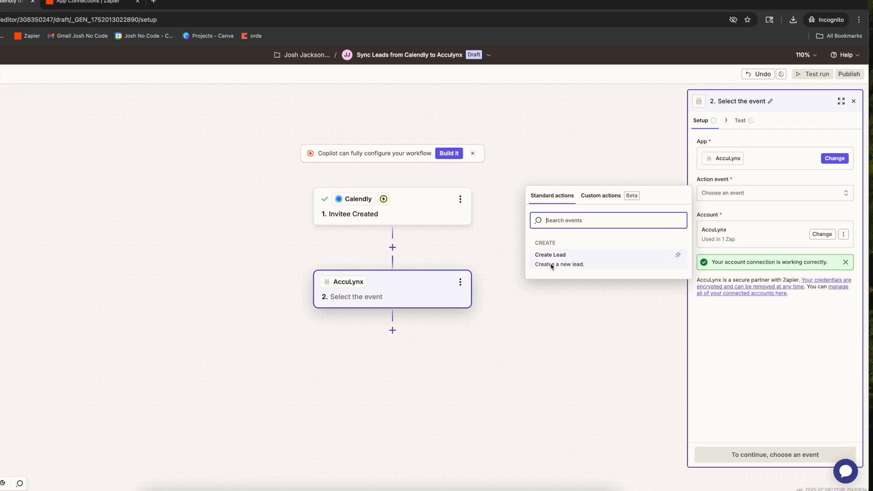
# - Choose Create Lead as the AccuLynx action event and scroll through the empty lead fields
pyautogui.click(605, 259)
pyautogui.click(775, 452)
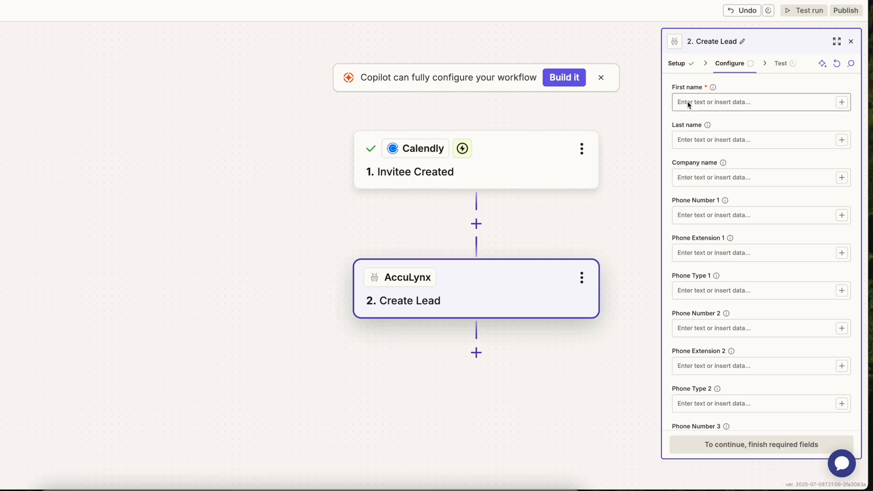
pyautogui.scroll(-5, 690, 122)
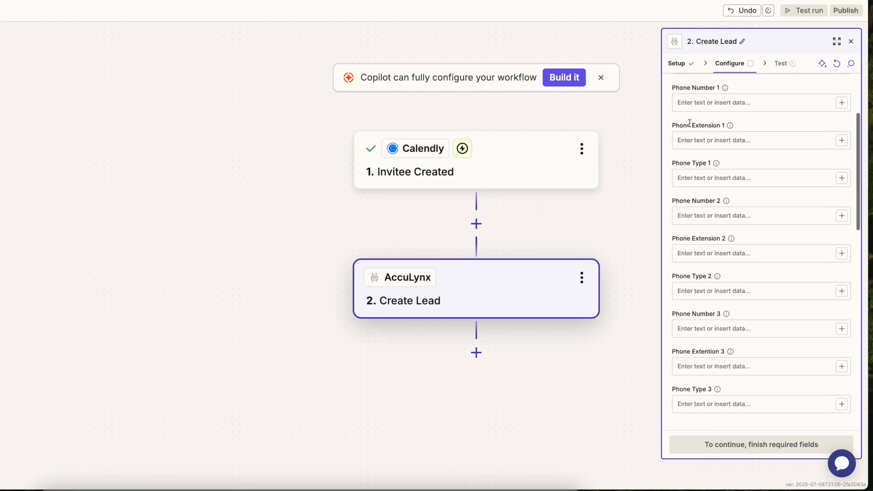
pyautogui.scroll(-8, 690, 123)
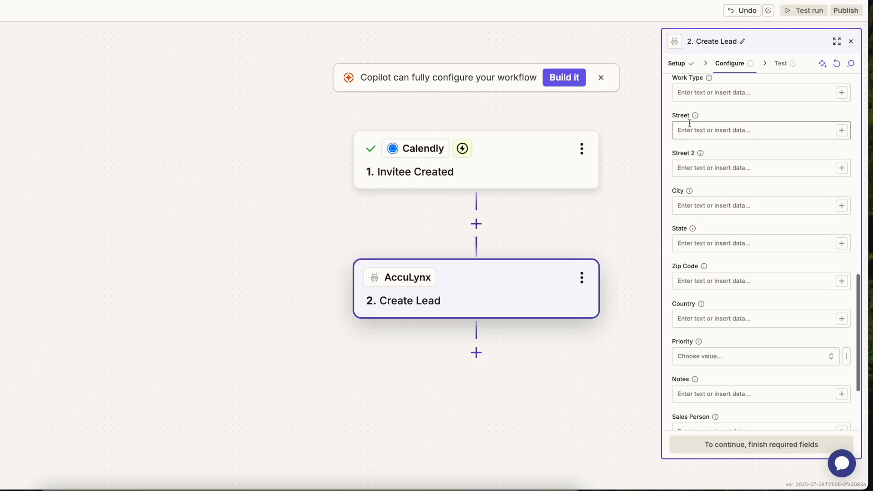
pyautogui.scroll(13, 689, 123)
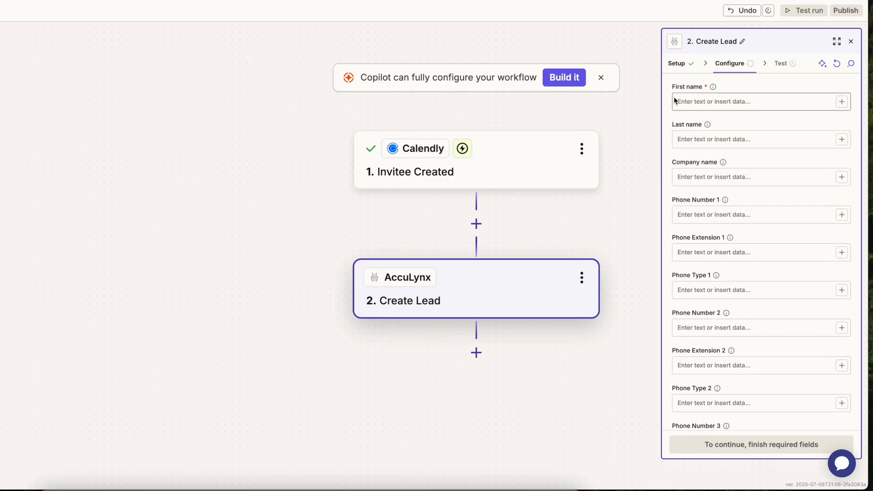
# - Map Calendly's Invitee First Name and Invitee Last Name into First name and Last name
pyautogui.click(842, 102)
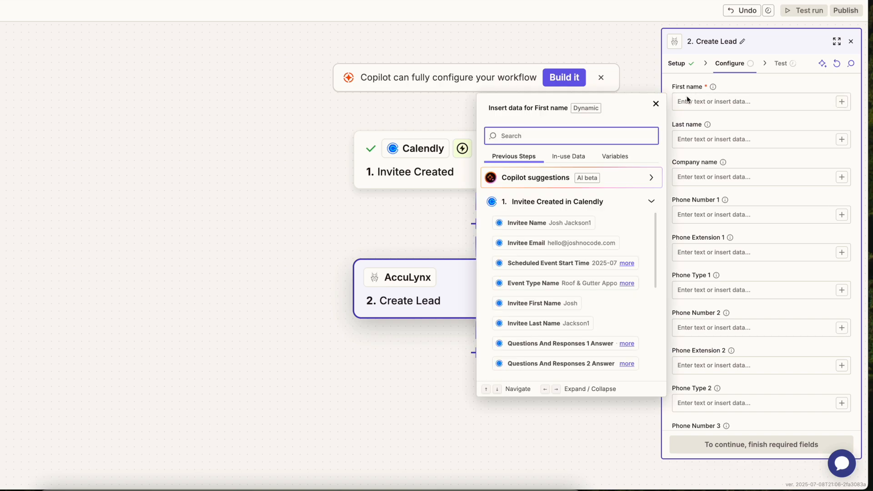
pyautogui.click(539, 303)
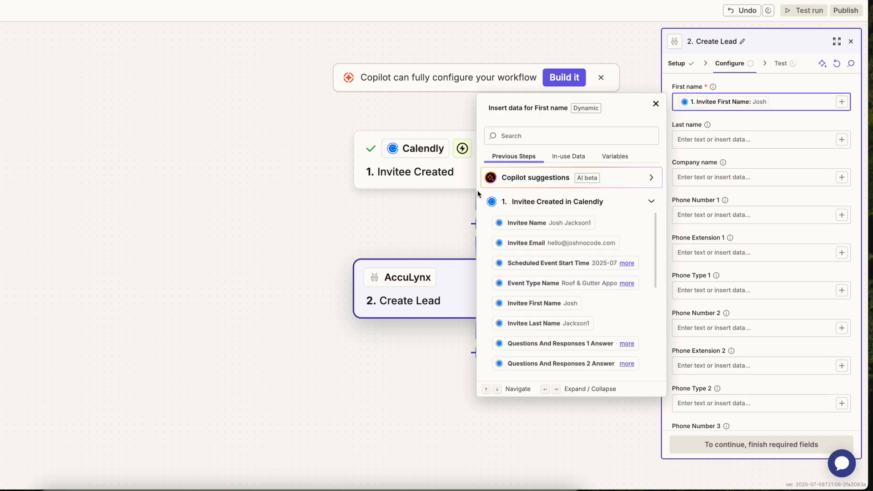
pyautogui.click(691, 144)
pyautogui.click(841, 140)
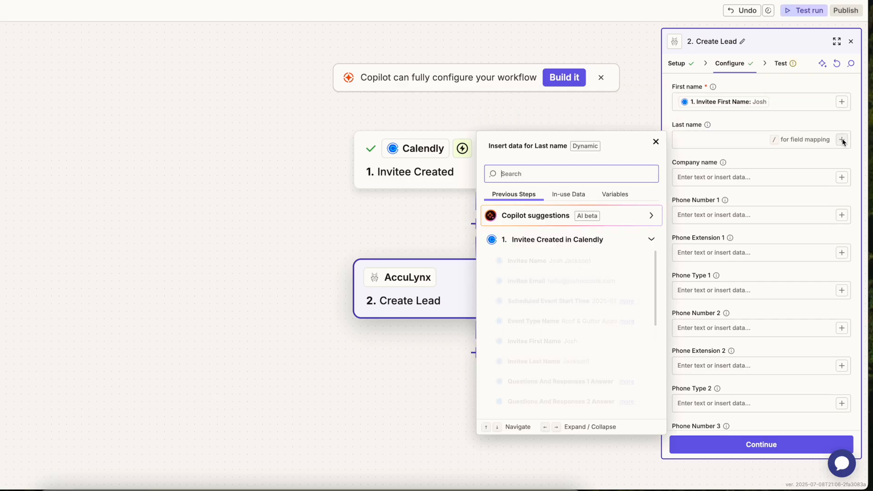
pyautogui.click(544, 362)
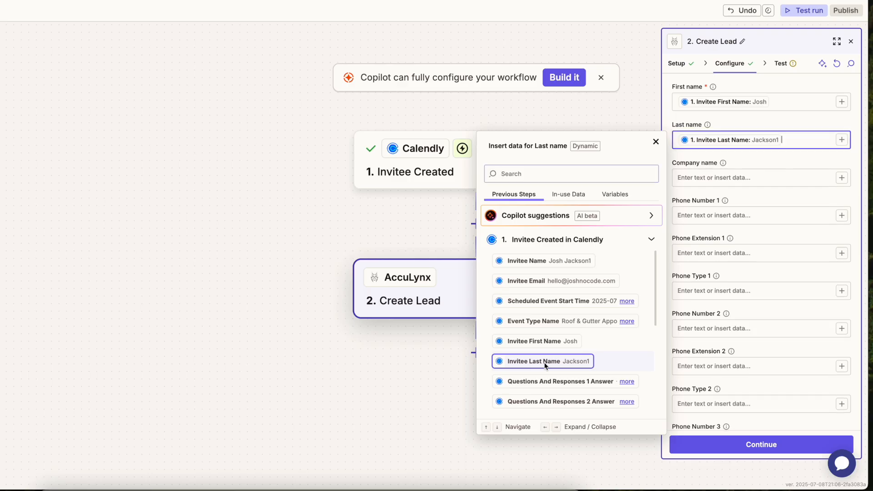
# - Expand Questions And Responses 1 Answer to confirm it holds the invitee's phone number
pyautogui.scroll(-2, 577, 329)
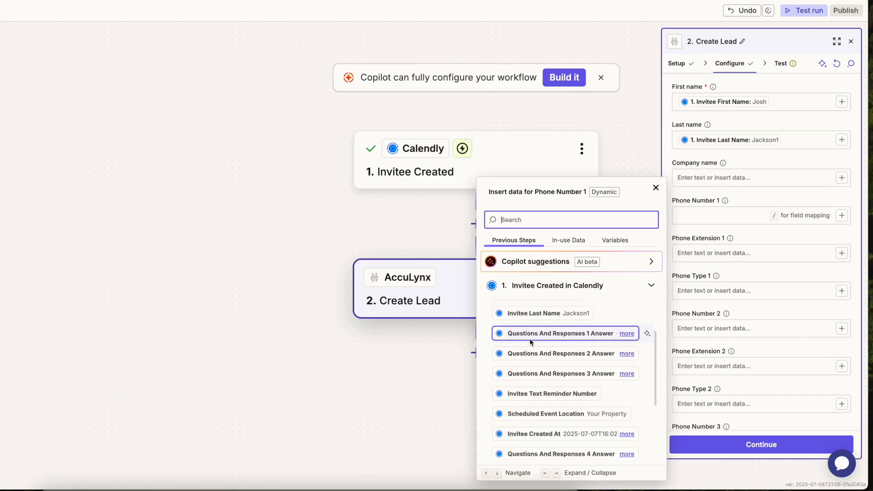
pyautogui.click(627, 334)
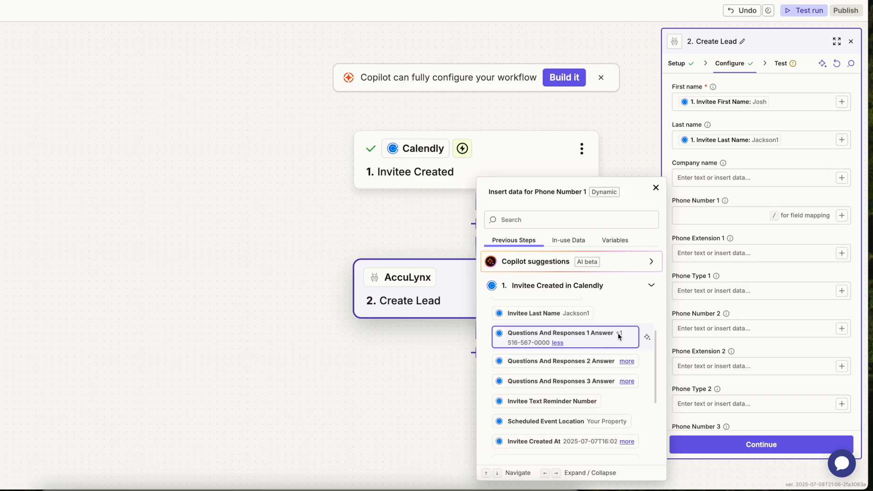
pyautogui.scroll(1, 585, 399)
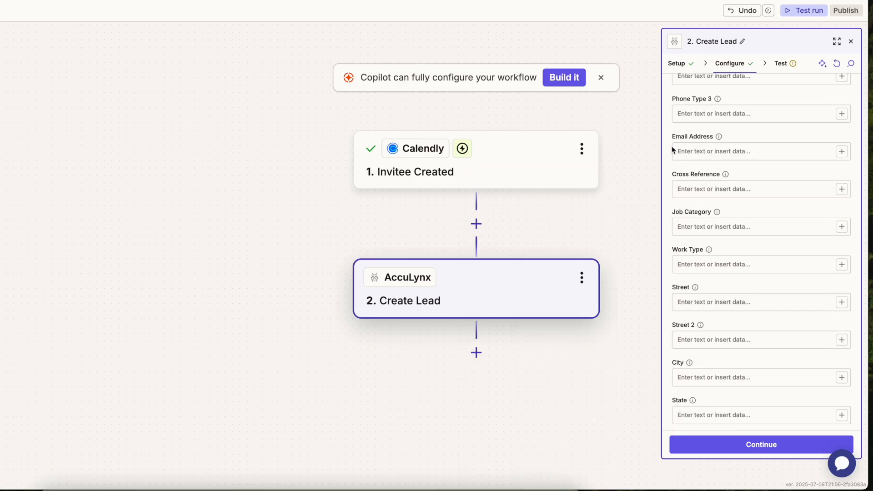
# - Map Email Address to Invitee Email, and set Job Category to Residential and Work Type to Service
pyautogui.click(842, 153)
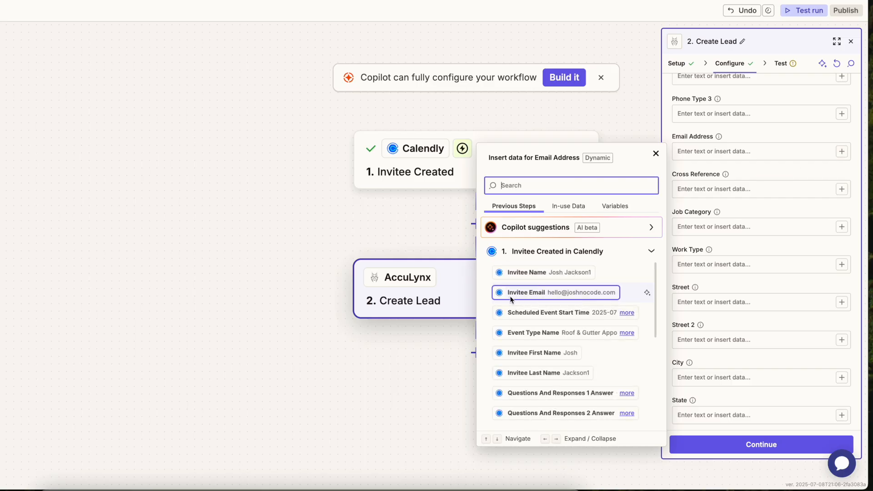
pyautogui.click(577, 295)
pyautogui.click(700, 227)
pyautogui.write('Residential')
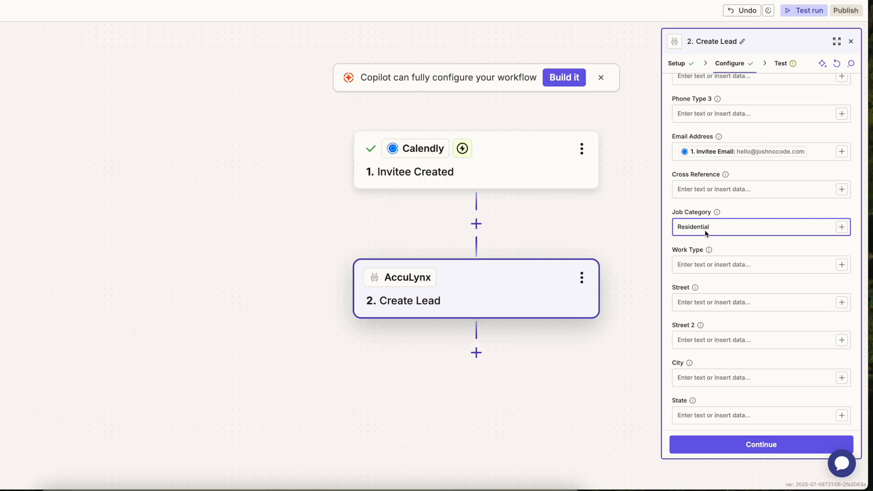
pyautogui.click(694, 264)
pyautogui.write('Service')
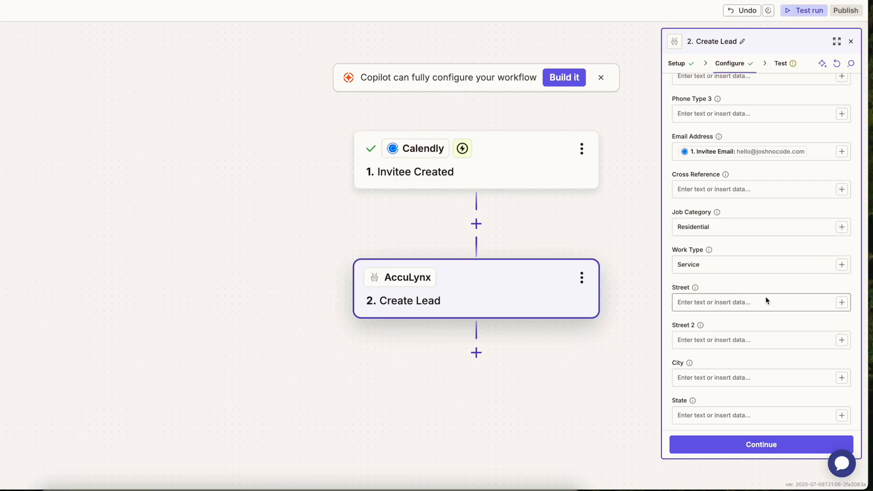
# - Map the Street field to Calendly's Questions And Responses 2 Answer
pyautogui.click(841, 303)
pyautogui.scroll(-2, 589, 379)
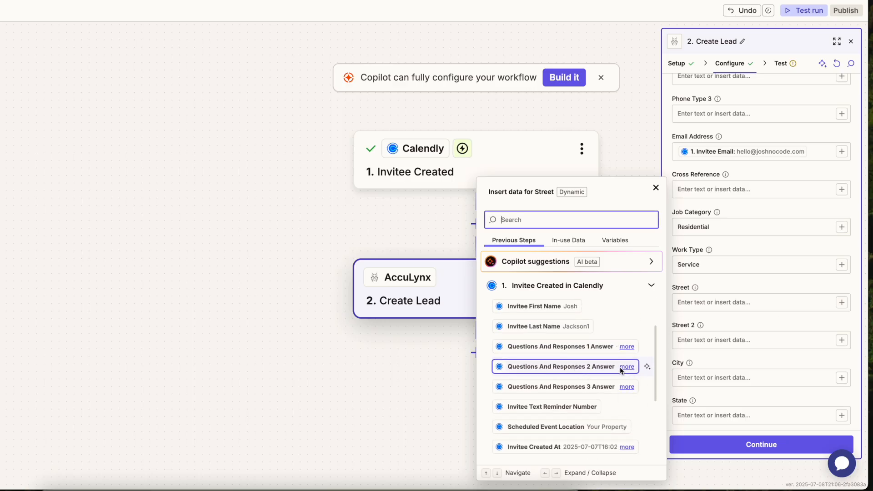
pyautogui.click(626, 367)
pyautogui.click(525, 370)
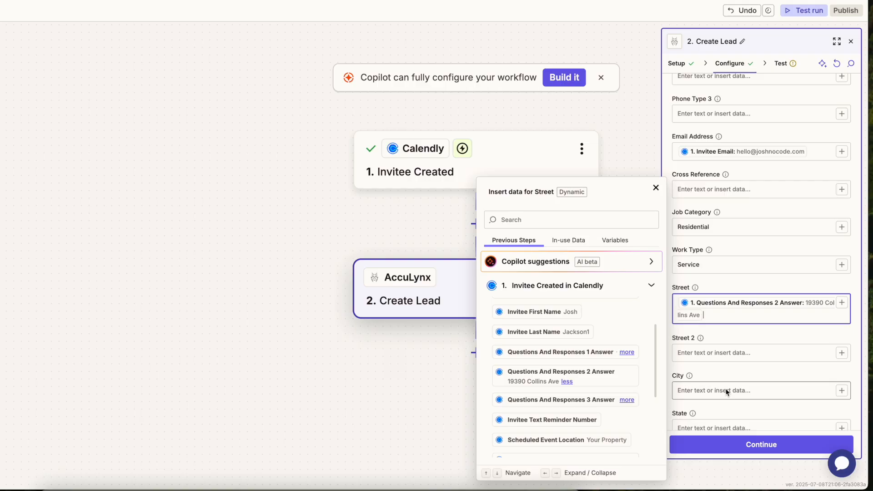
# - Map City to Questions And Responses 3 Answer and set State to Florida
pyautogui.click(724, 388)
pyautogui.click(841, 390)
pyautogui.scroll(-1, 592, 408)
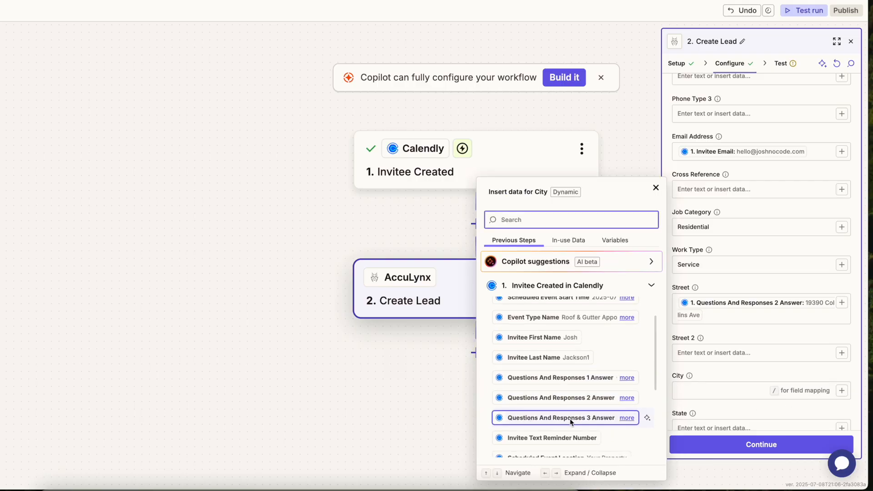
pyautogui.click(626, 418)
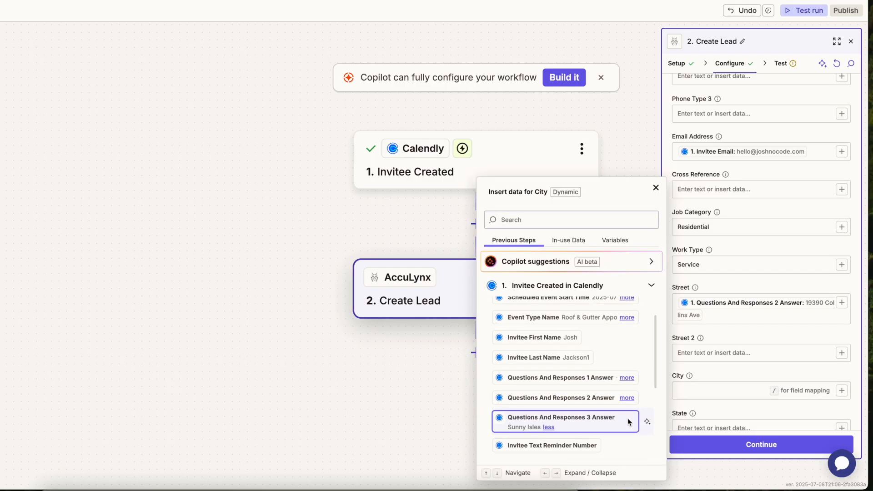
pyautogui.click(520, 428)
pyautogui.click(696, 340)
pyautogui.write('Florida')
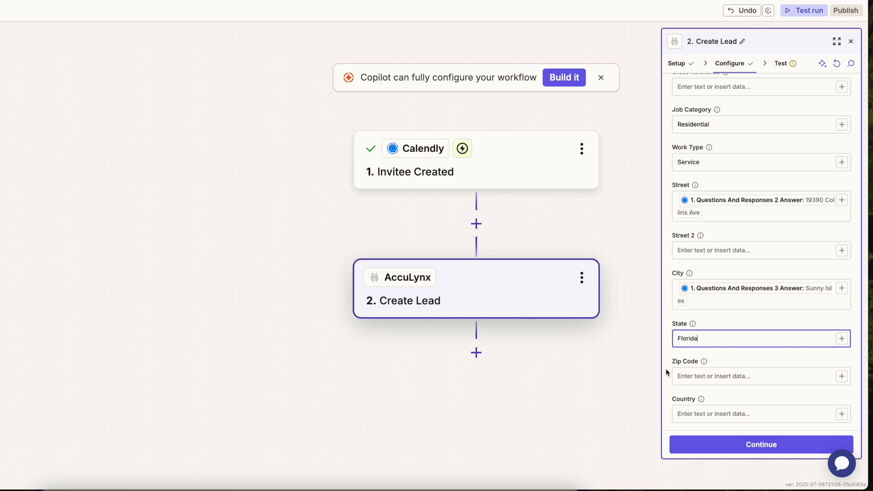
pyautogui.scroll(-4, 666, 368)
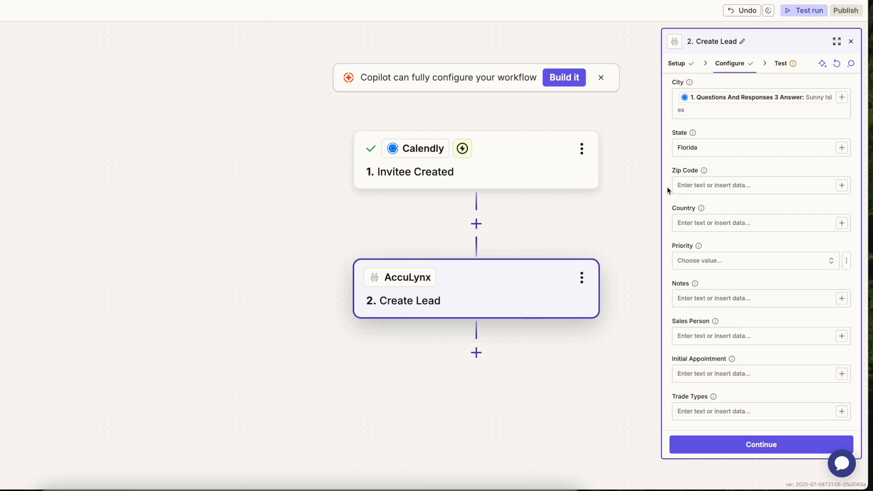
# - Set Priority to normal and add the project-type question to Notes, followed by answer 4
pyautogui.click(716, 263)
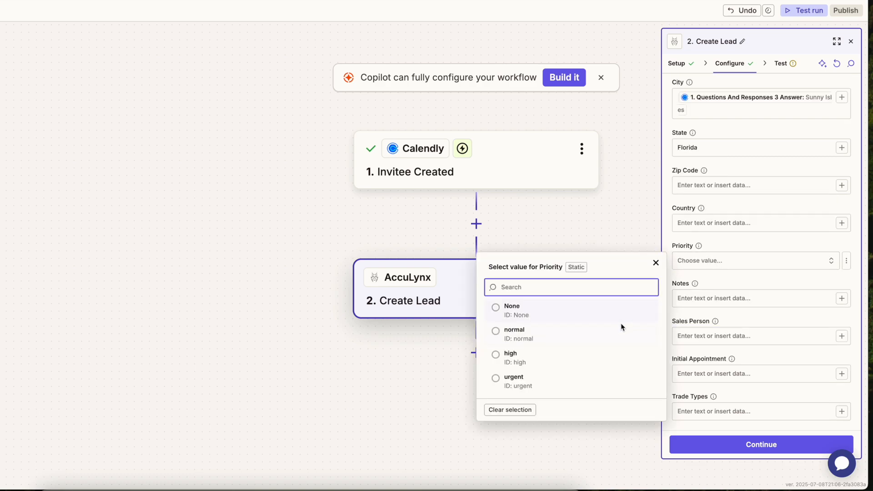
pyautogui.click(598, 338)
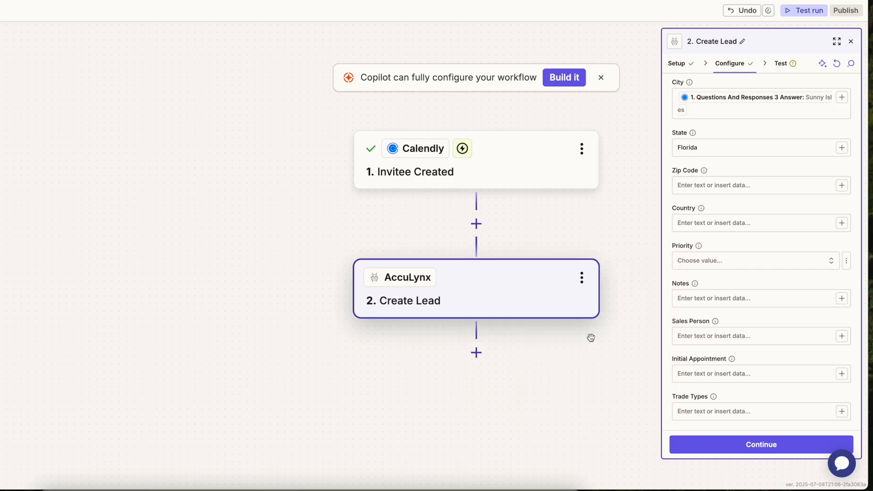
pyautogui.click(760, 301)
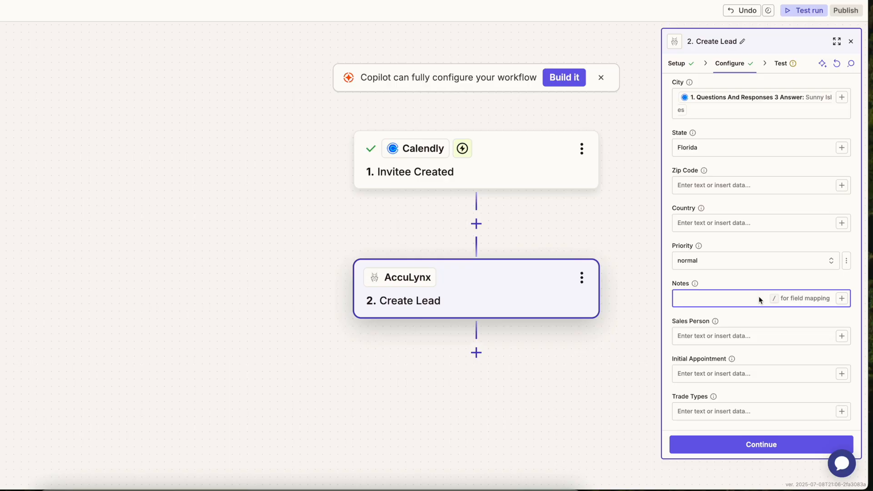
pyautogui.write('What type of project are you interested in?')
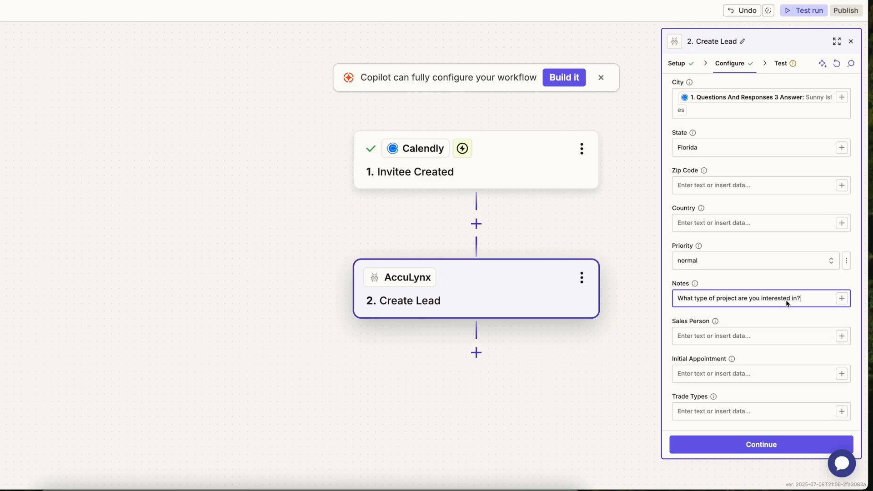
pyautogui.press('Return')
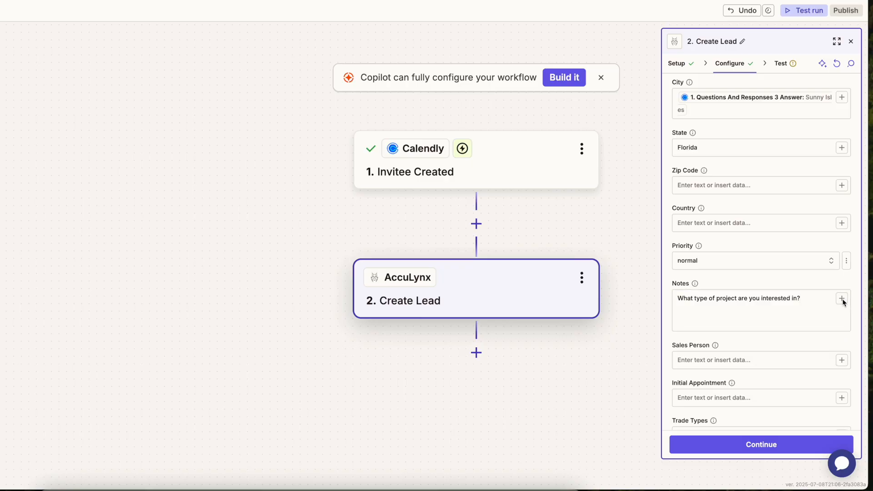
pyautogui.click(841, 299)
pyautogui.scroll(-5, 563, 377)
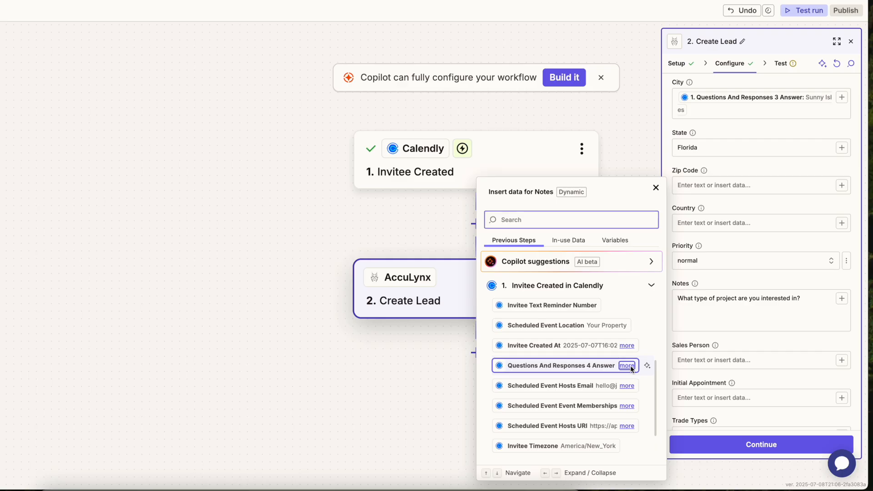
pyautogui.click(629, 366)
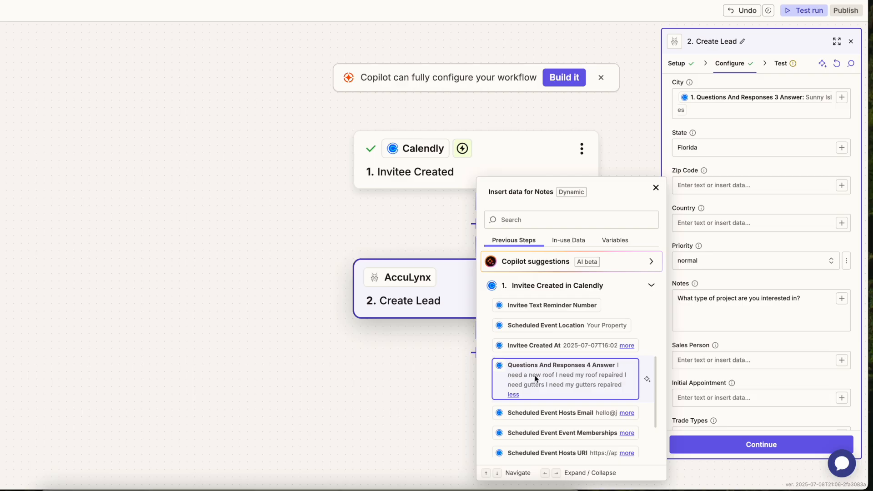
pyautogui.click(547, 372)
# - Add the second booking question to Notes, followed by Questions And Responses 5 Answer
pyautogui.write('Anything else we should know before the appointment?')
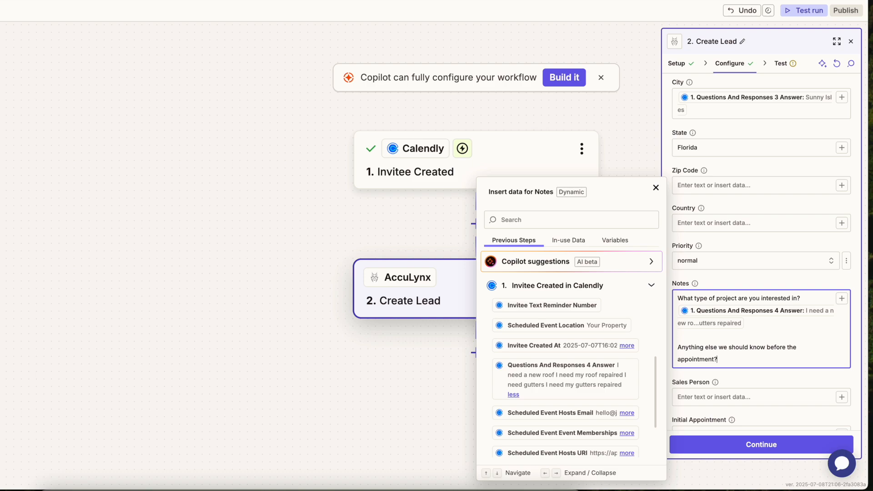
pyautogui.scroll(-5, 512, 374)
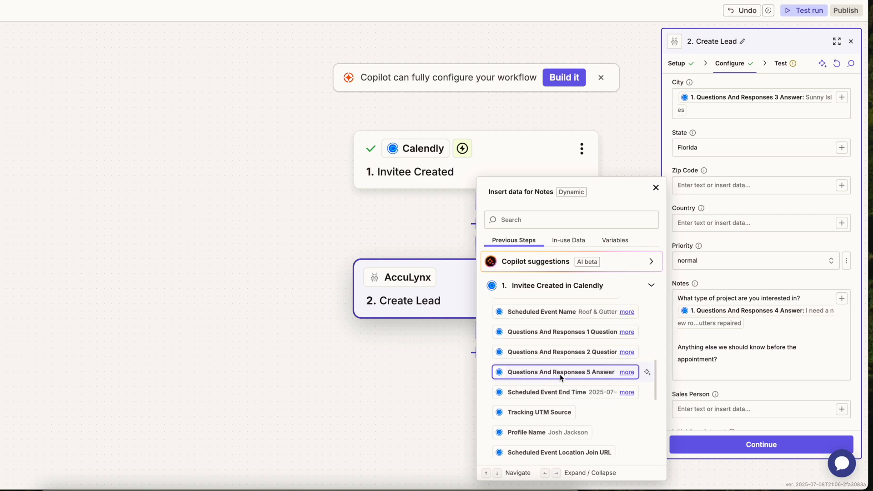
pyautogui.press('Right')
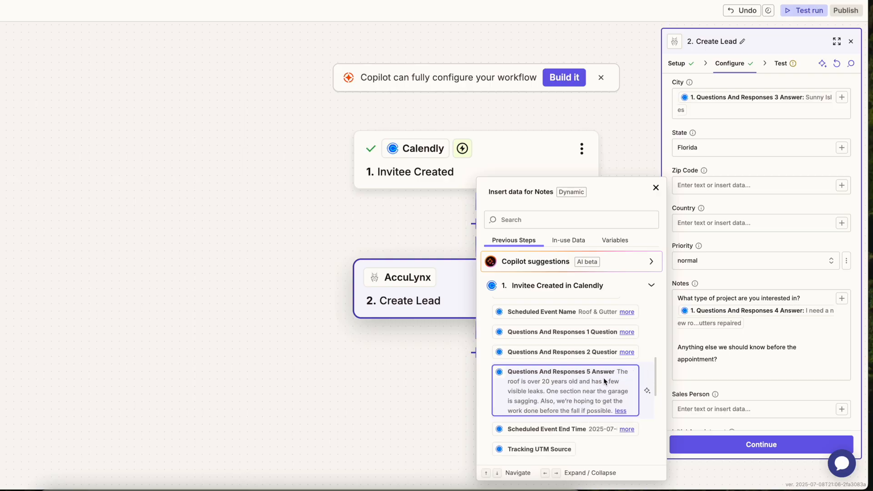
pyautogui.click(541, 391)
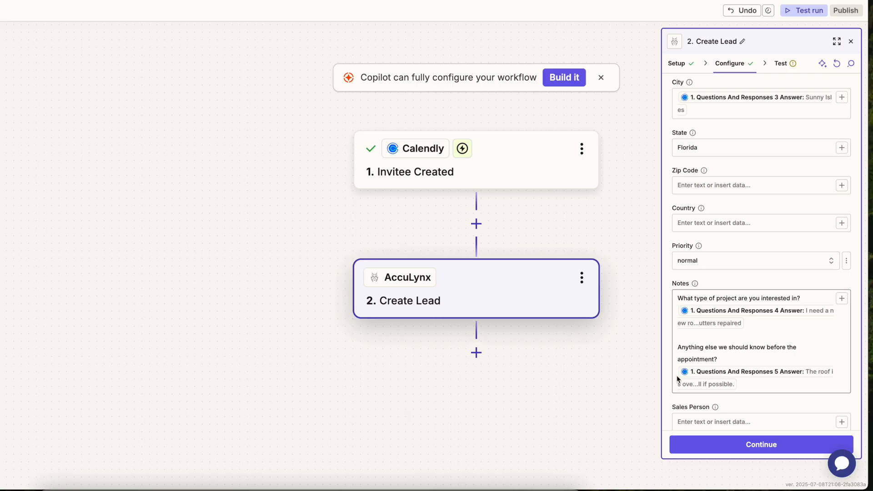
pyautogui.scroll(-2, 672, 286)
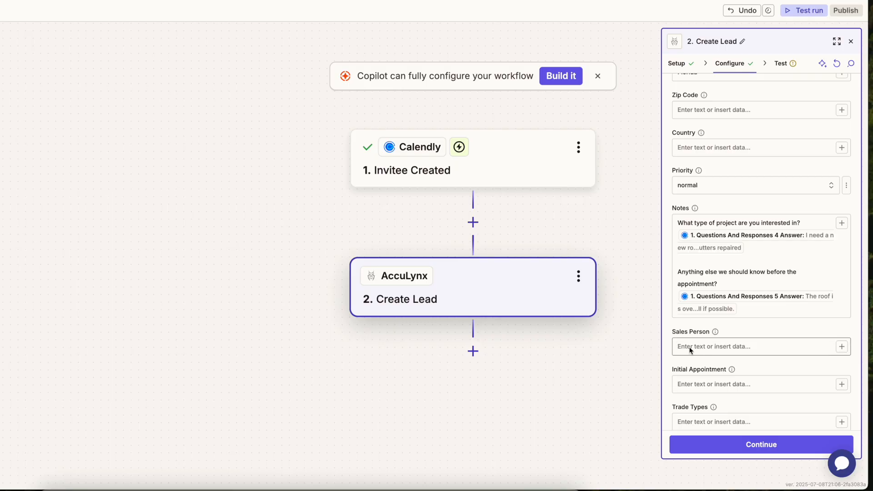
# - Enter the sales person's e-mail address in the Sales Person field
pyautogui.click(745, 347)
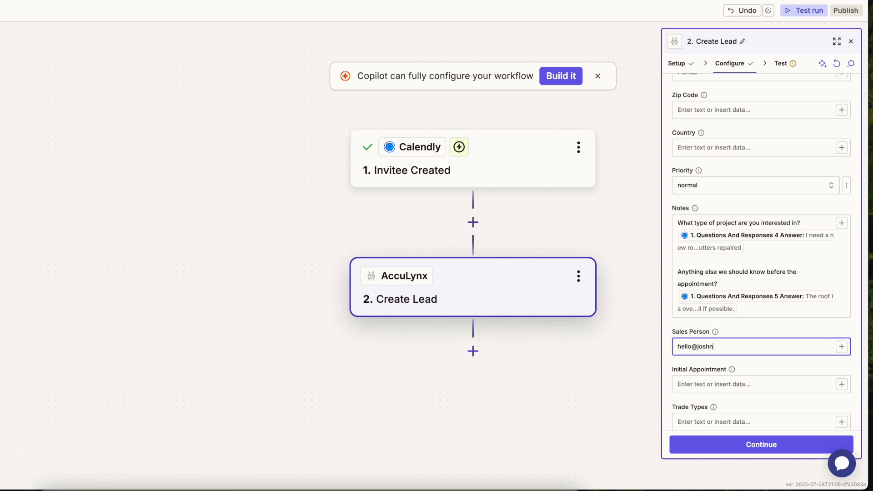
pyautogui.scroll(-1, 734, 326)
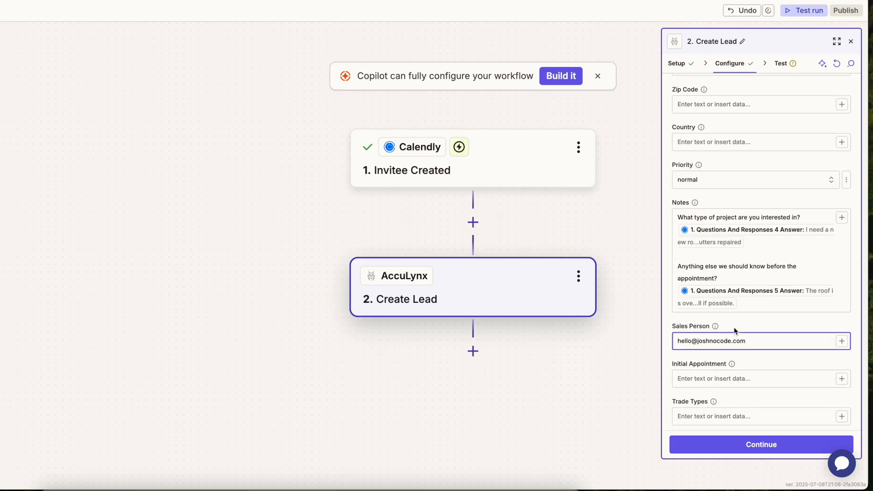
pyautogui.scroll(-1, 733, 330)
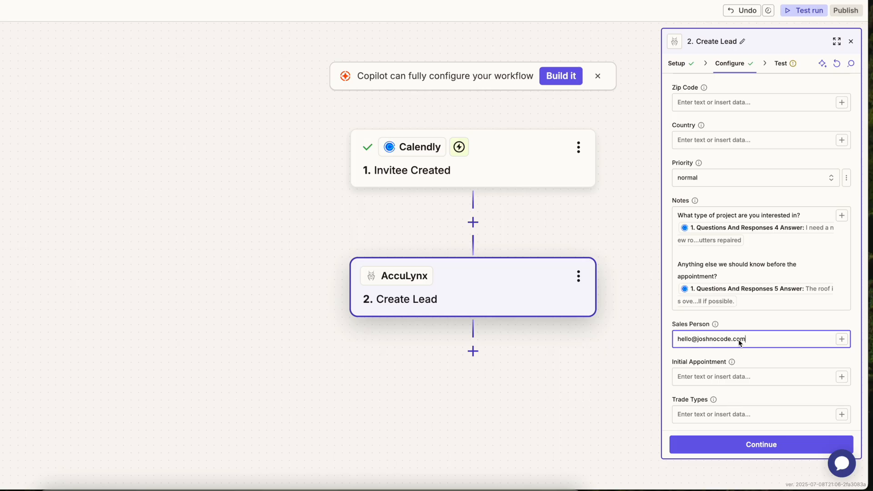
pyautogui.click(668, 367)
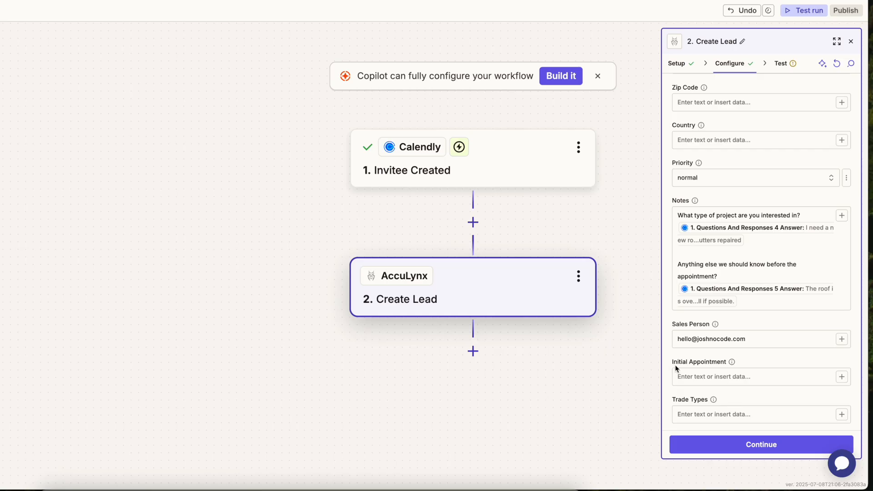
# - Map Initial Appointment to Scheduled Event Start Time and set Trade Types to Roofing & Gutters
pyautogui.click(729, 375)
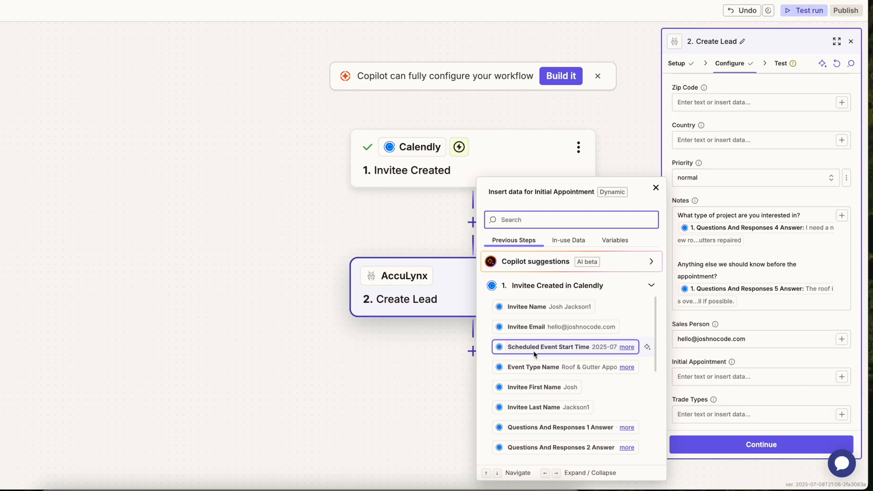
pyautogui.click(628, 348)
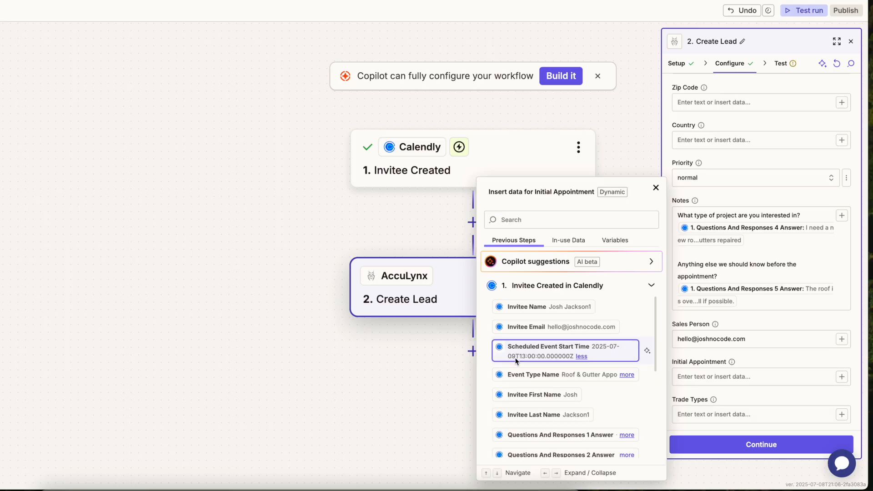
pyautogui.click(595, 353)
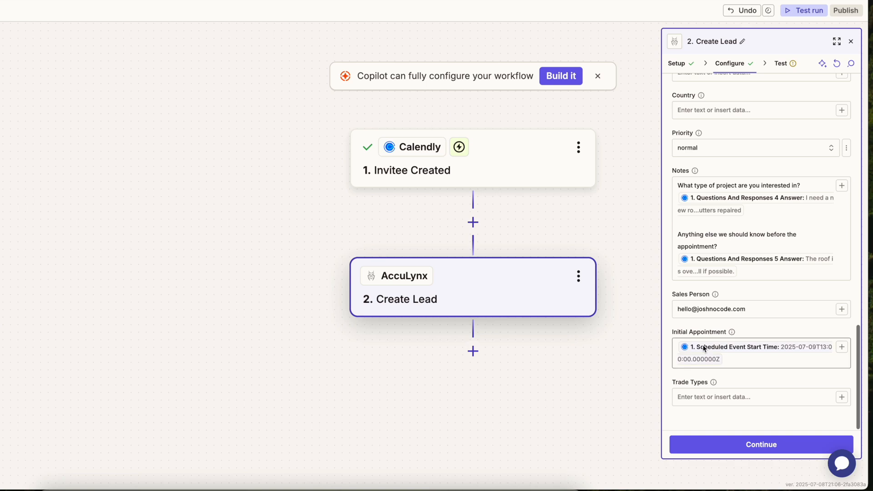
pyautogui.click(703, 394)
pyautogui.write('Roofing & Gutters')
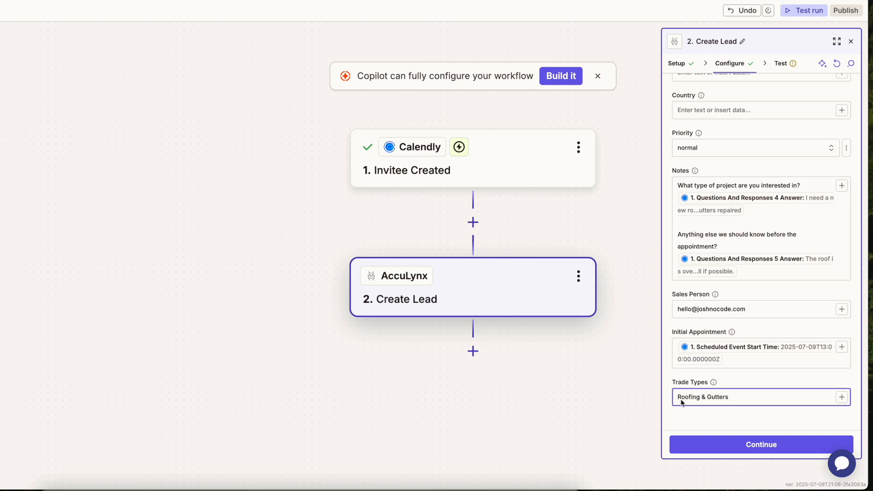
pyautogui.scroll(1, 704, 420)
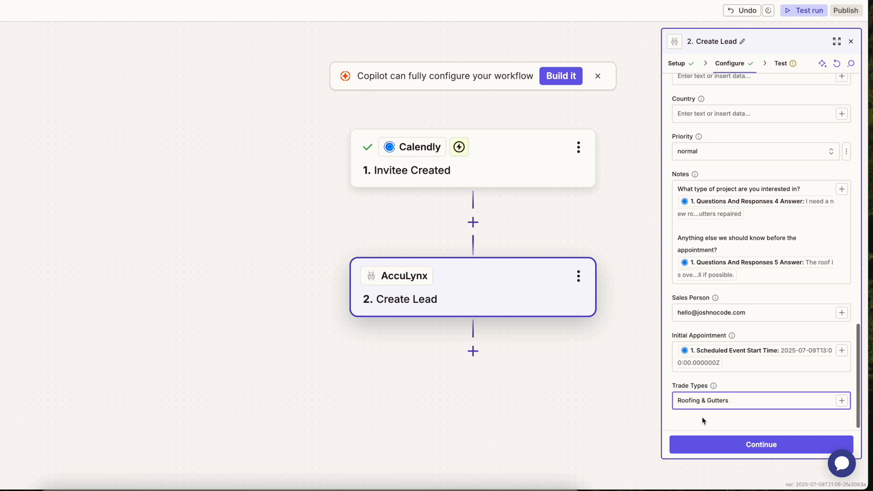
# - Send a test lead to AccuLynx (status 202) and publish the Zap as version 1
pyautogui.click(753, 444)
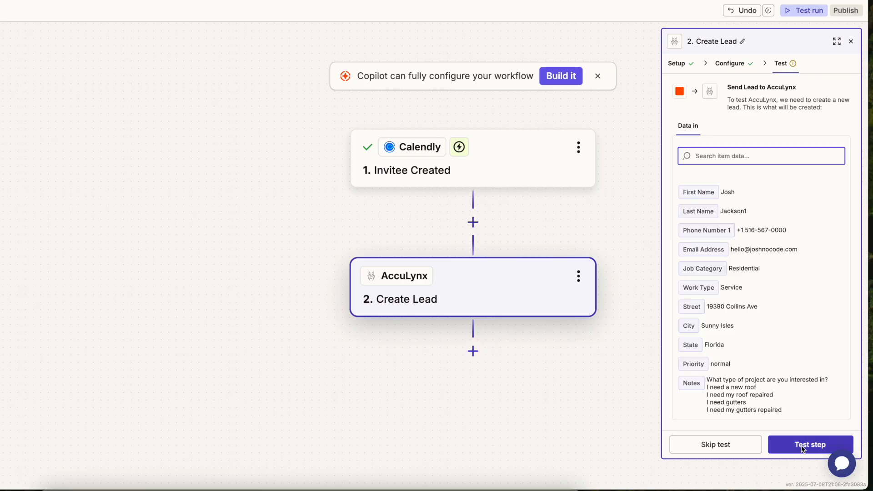
pyautogui.click(801, 445)
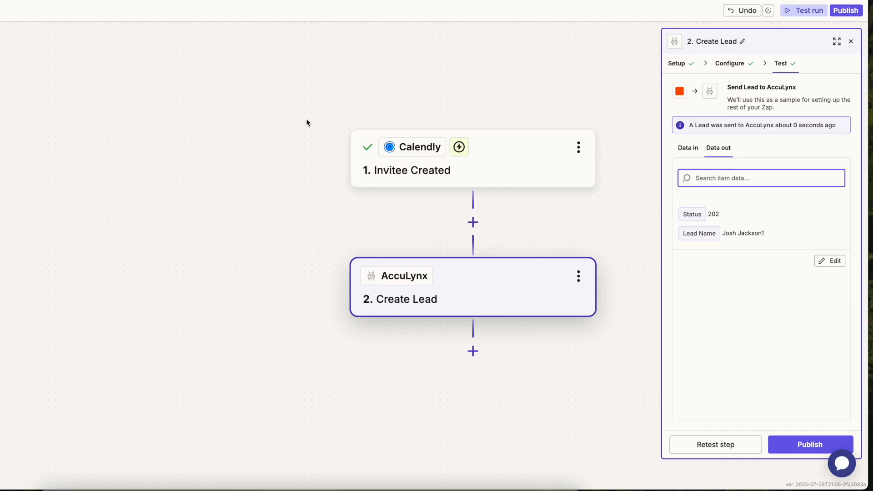
pyautogui.click(803, 445)
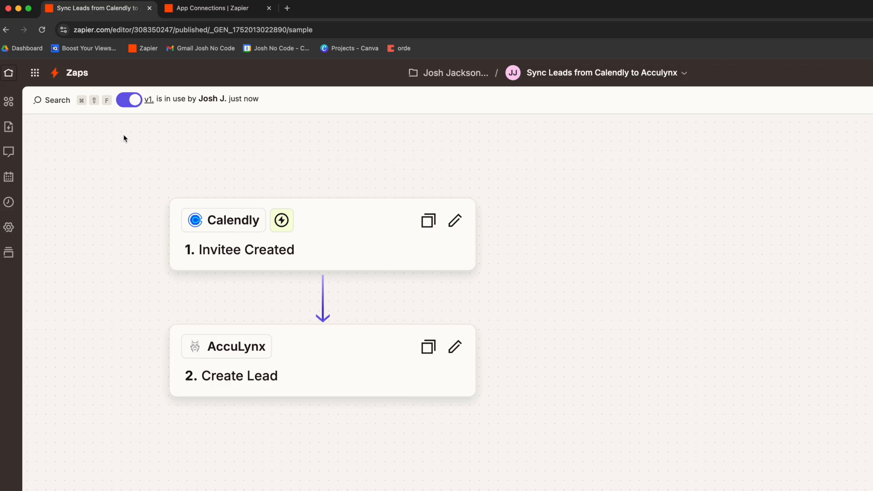
pyautogui.click(127, 106)
pyautogui.click(132, 104)
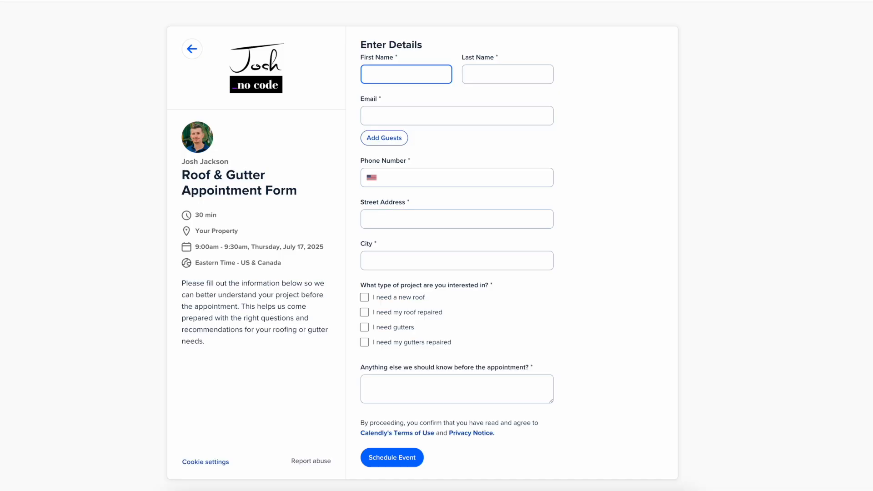
# - Fill in the invitee's first and last name, e-mail, phone number, street address and city
pyautogui.write('JsJosh')
pyautogui.press('Tab')
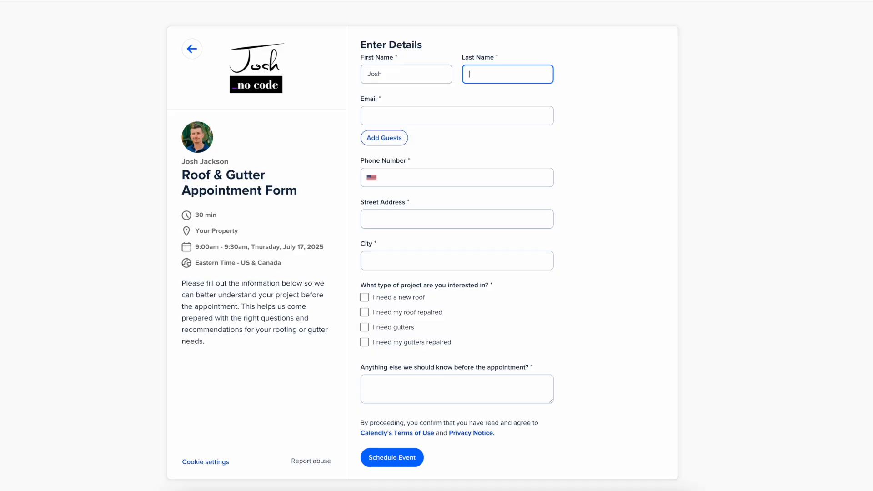
pyautogui.write('Testing3')
pyautogui.press('Tab')
pyautogui.click(408, 184)
pyautogui.click(408, 226)
pyautogui.write('123 Roofer St')
pyautogui.click(423, 267)
pyautogui.write('Miami')
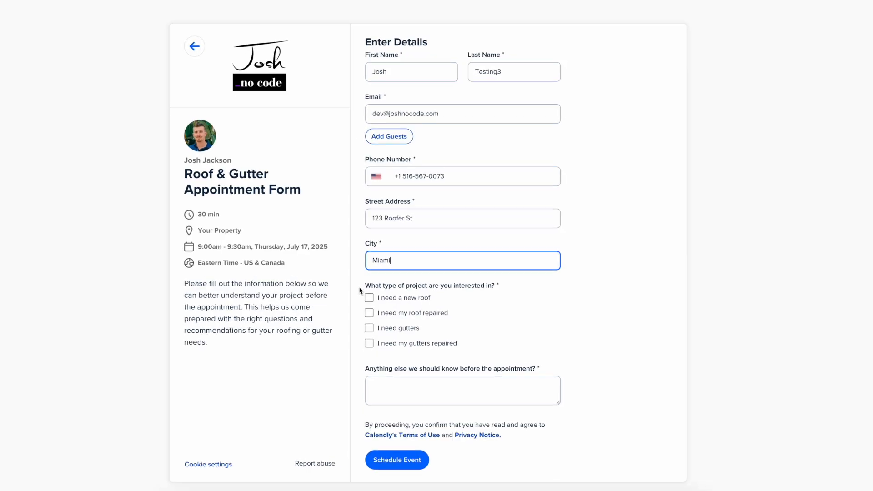
# - Tick the new roof and gutters options, add storm-damage notes, and schedule the booking
pyautogui.click(369, 298)
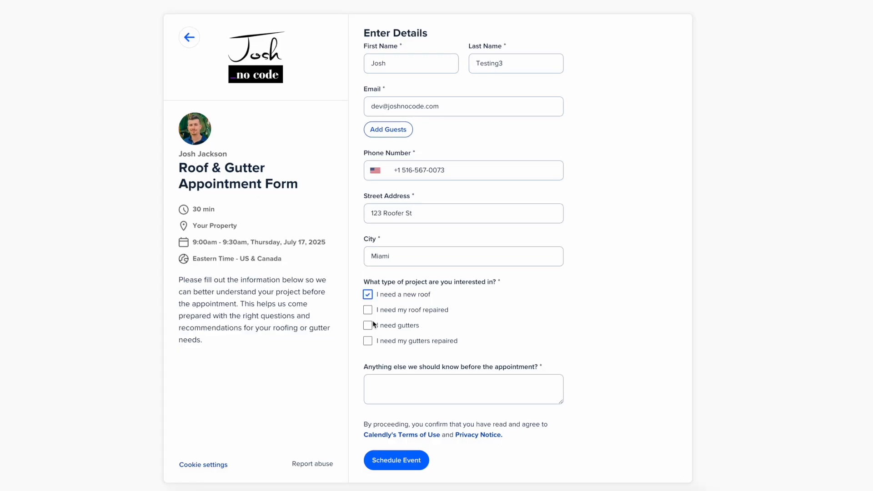
pyautogui.click(369, 328)
pyautogui.click(374, 384)
pyautogui.write('We recently had a storm and noticed a few shingles came off. Also seeing water pooling near the back gutters. Hoping to get an inspection done soon before it gets worse.')
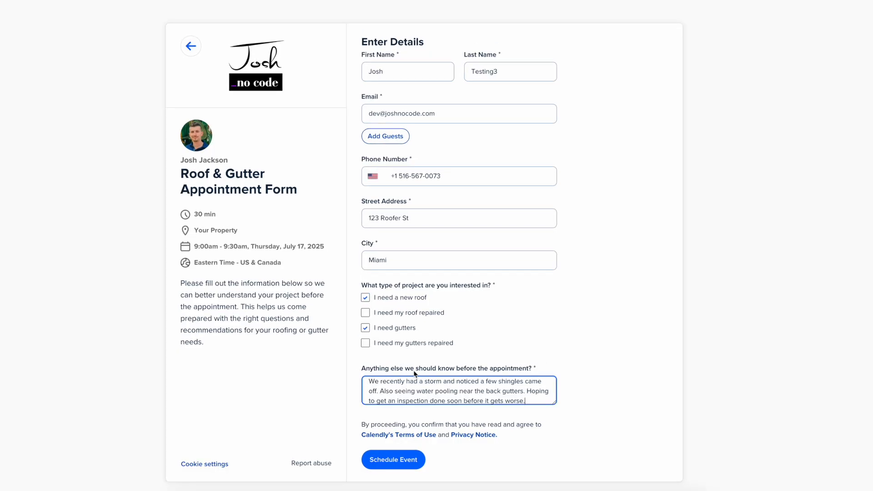
pyautogui.scroll(-1, 411, 392)
pyautogui.scroll(1, 410, 392)
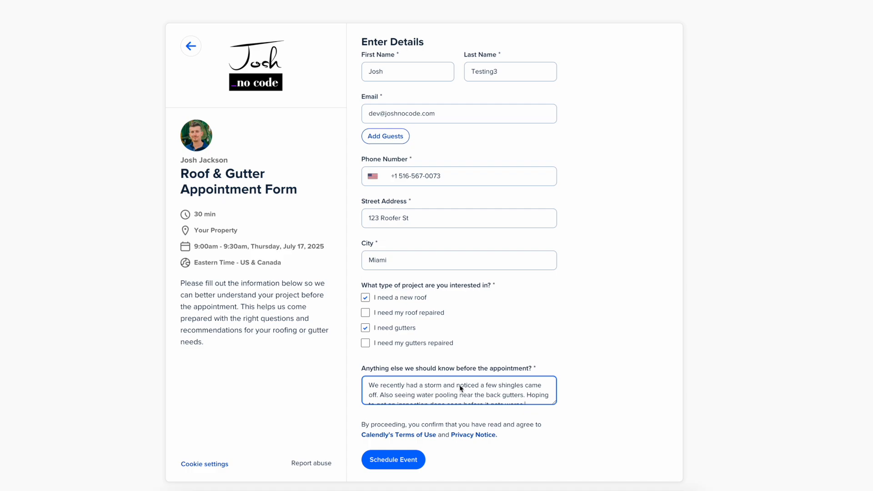
pyautogui.scroll(-1, 470, 396)
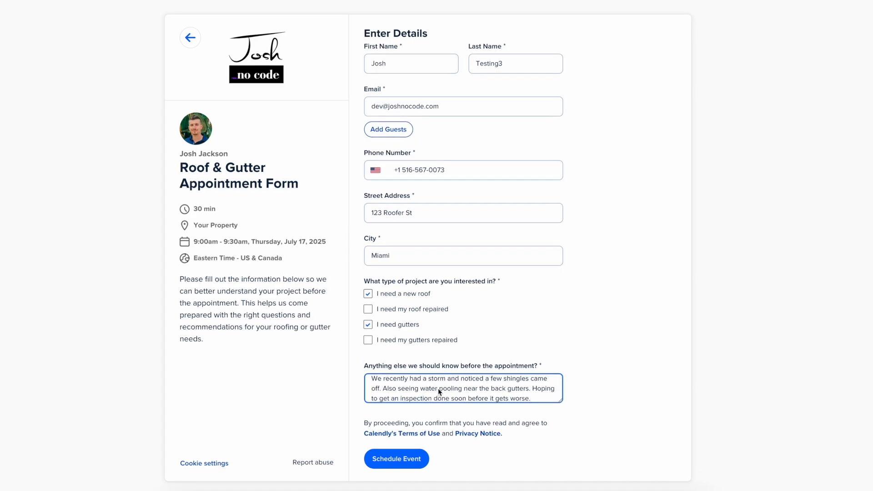
pyautogui.scroll(-1, 518, 395)
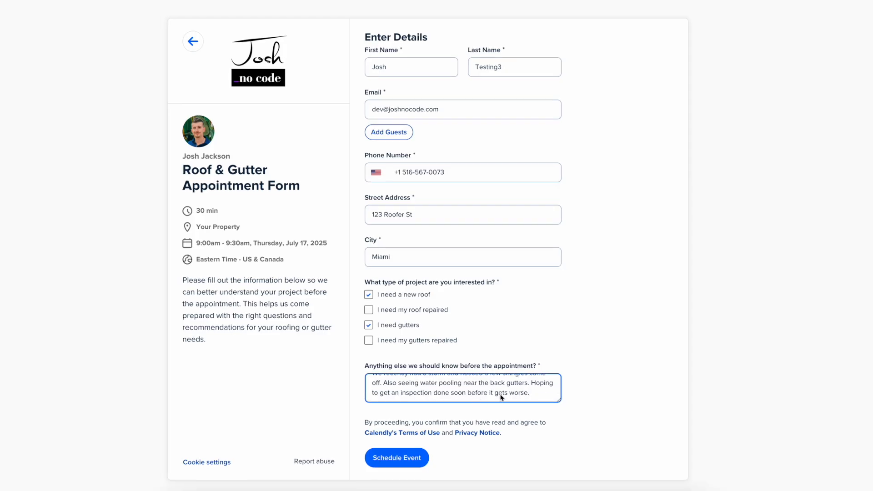
pyautogui.click(520, 456)
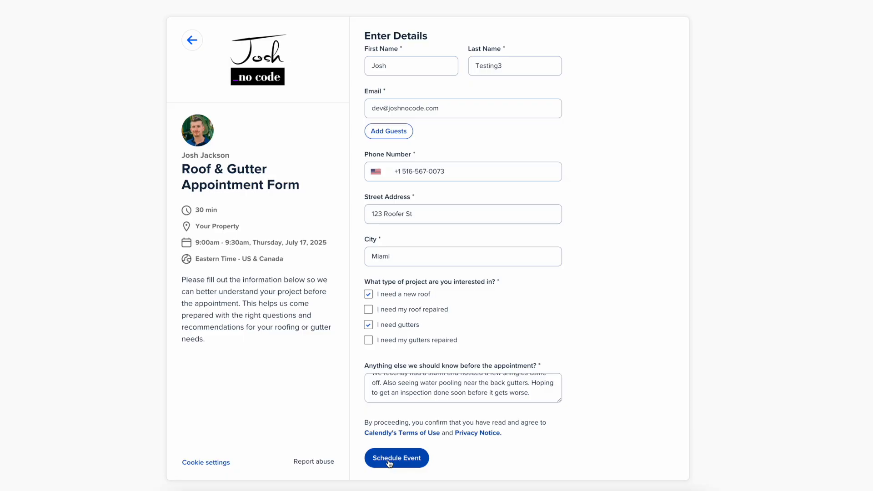
pyautogui.click(389, 460)
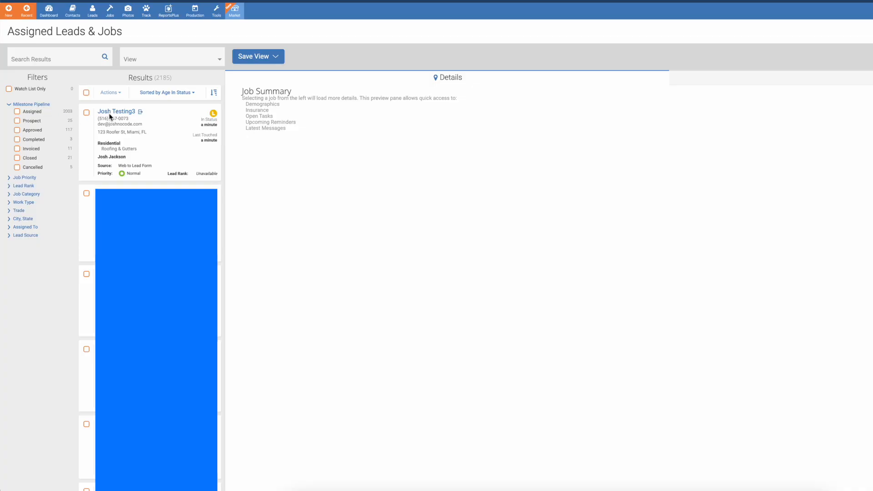
# - Open the new test lead's Communications and view the JNC Zapier message with the booking notes
pyautogui.click(125, 113)
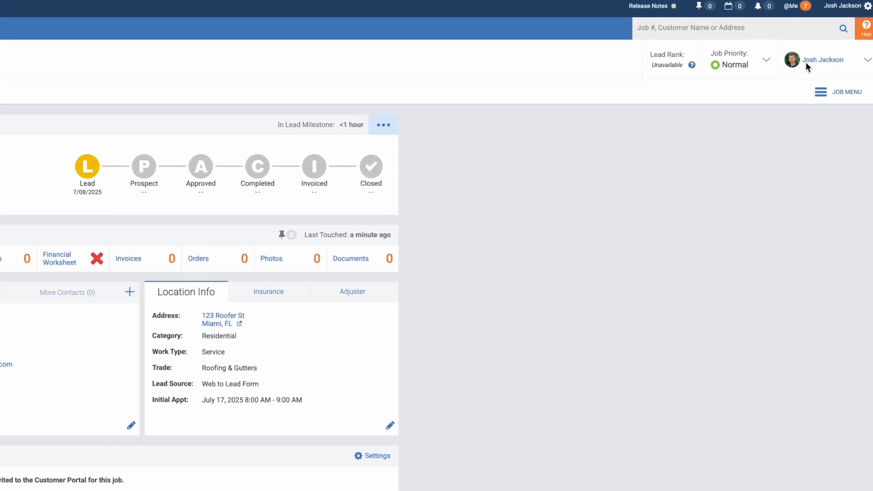
pyautogui.moveTo(818, 53)
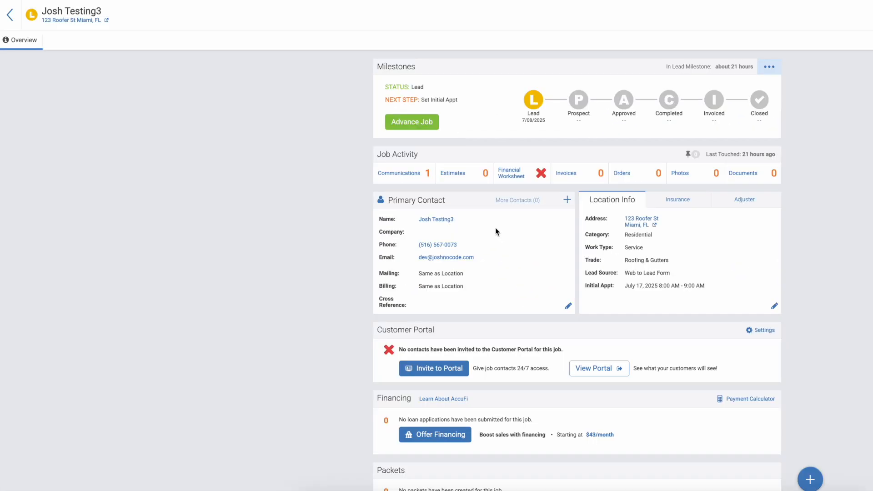
pyautogui.click(411, 175)
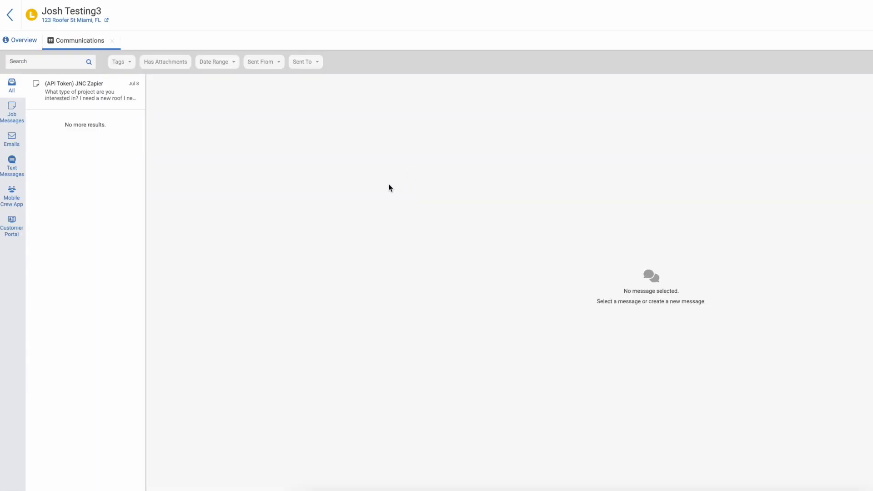
pyautogui.click(73, 102)
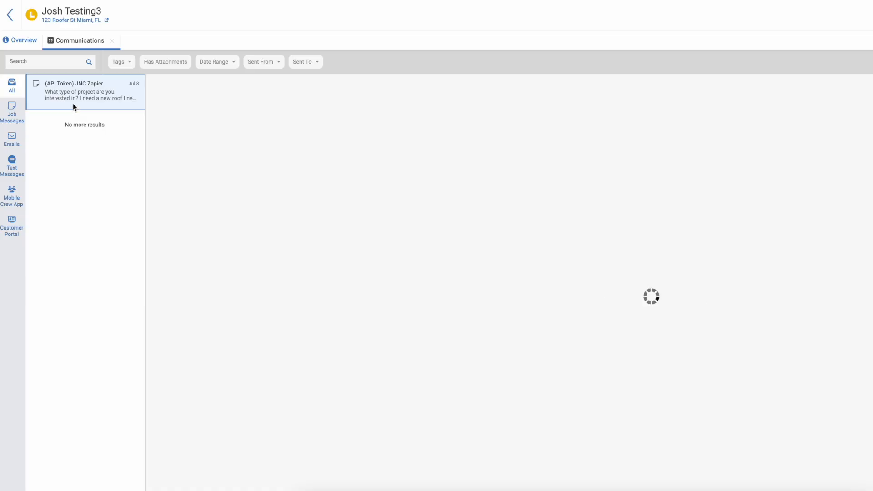